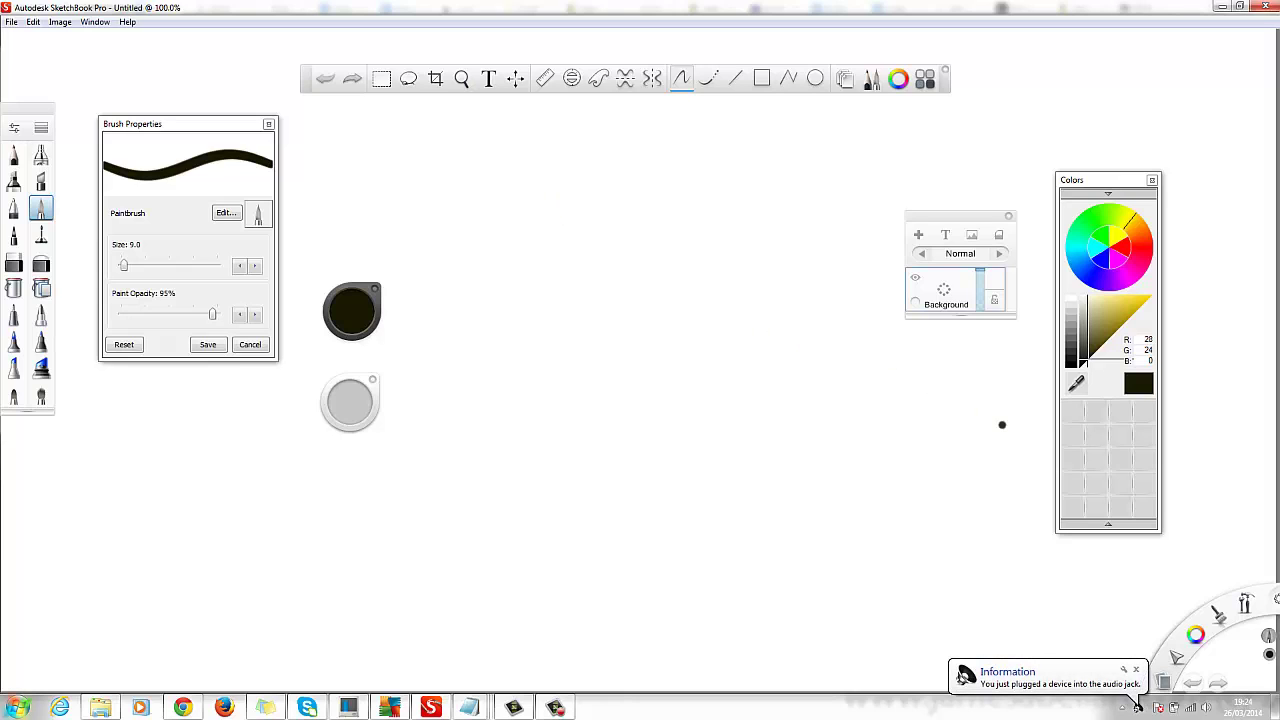
# Add a new layer and import image 01 from the MONTREALMARCH folder onto it.
pyautogui.click(1137, 667)
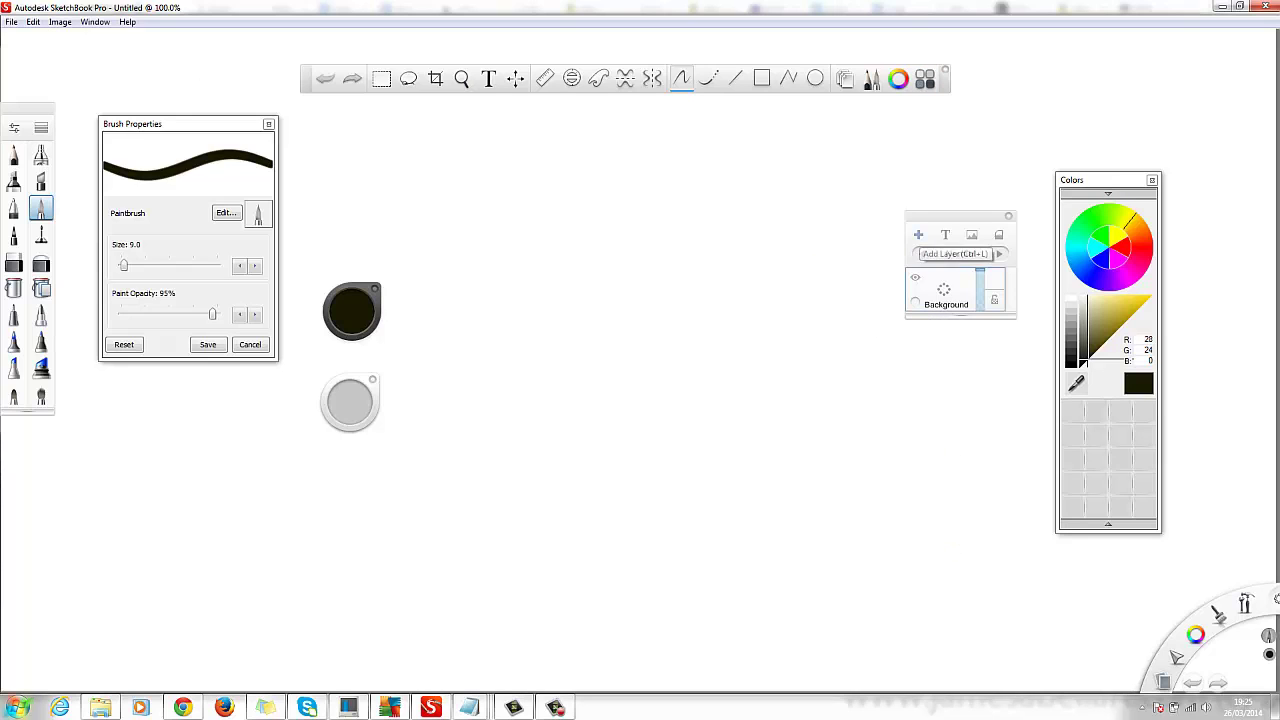
pyautogui.click(918, 234)
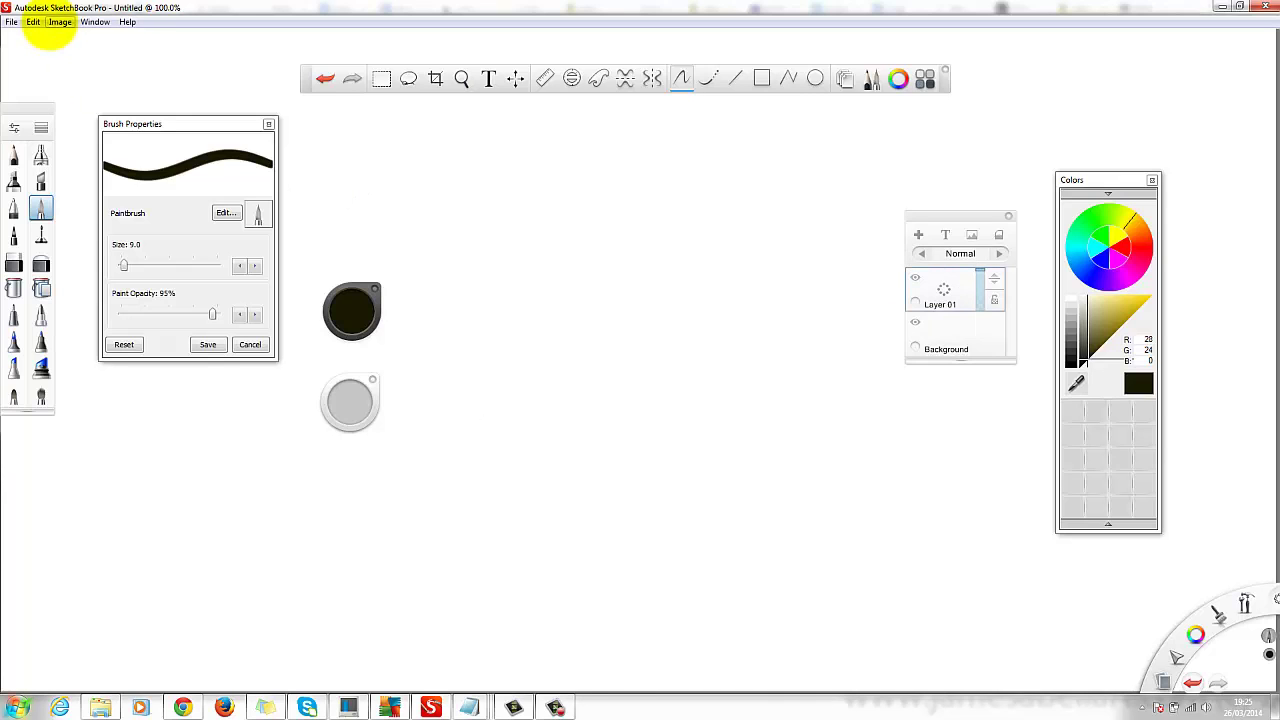
pyautogui.click(55, 22)
pyautogui.click(32, 23)
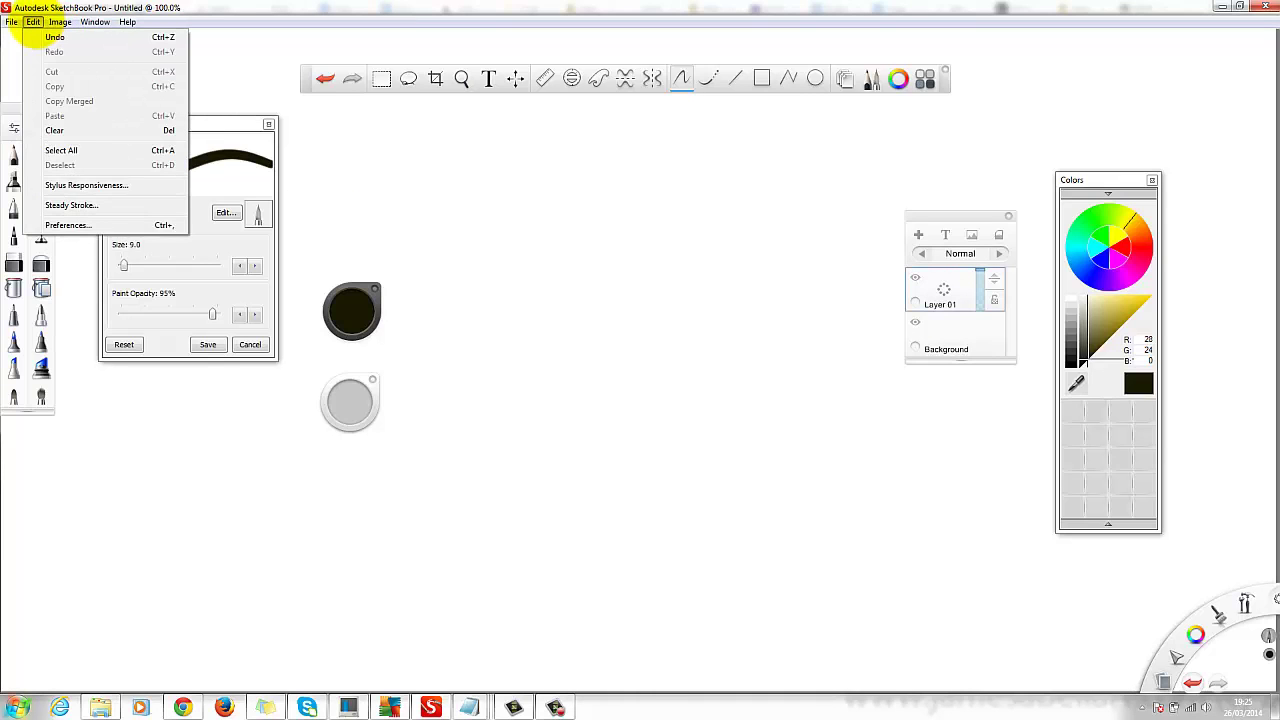
pyautogui.moveTo(12, 22)
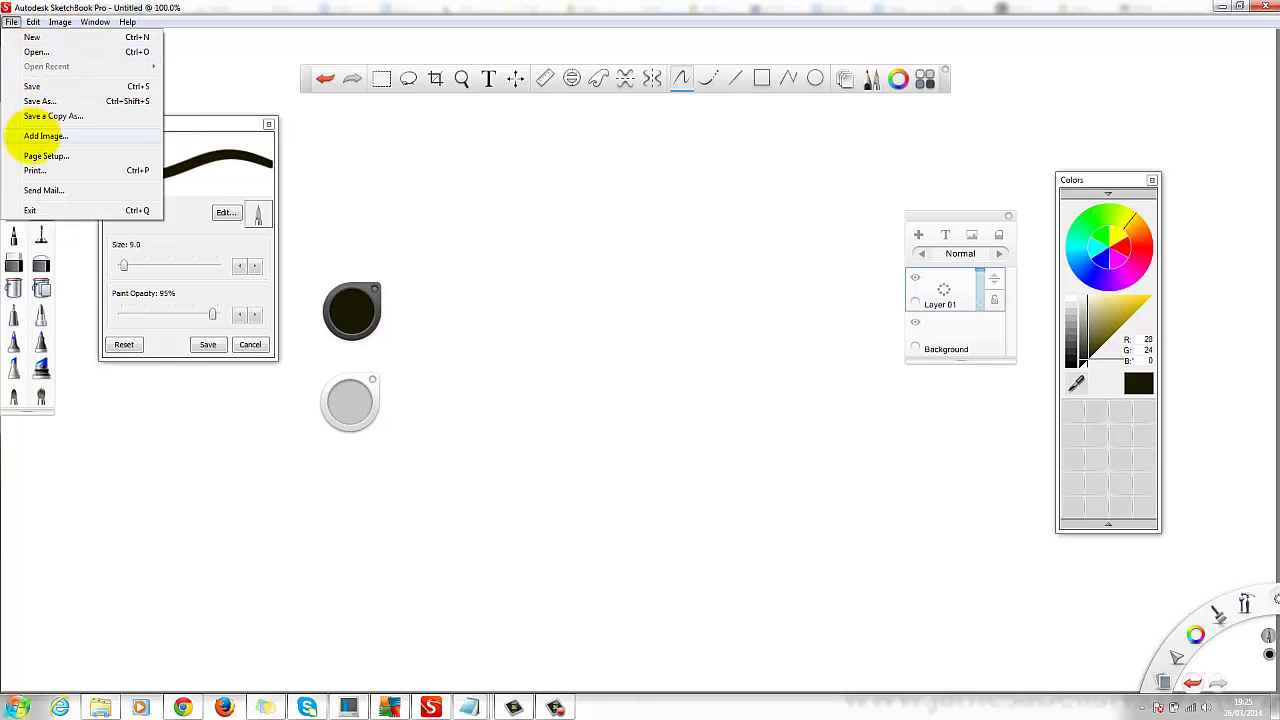
pyautogui.click(40, 134)
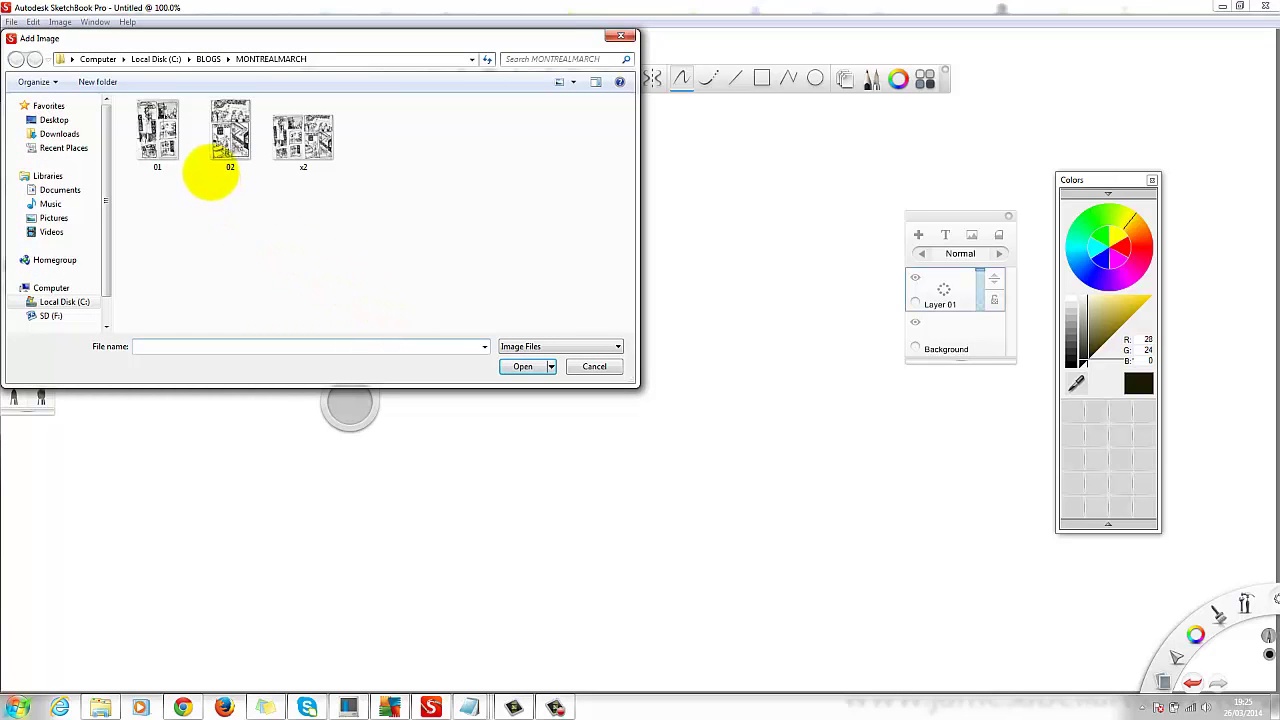
pyautogui.click(220, 143)
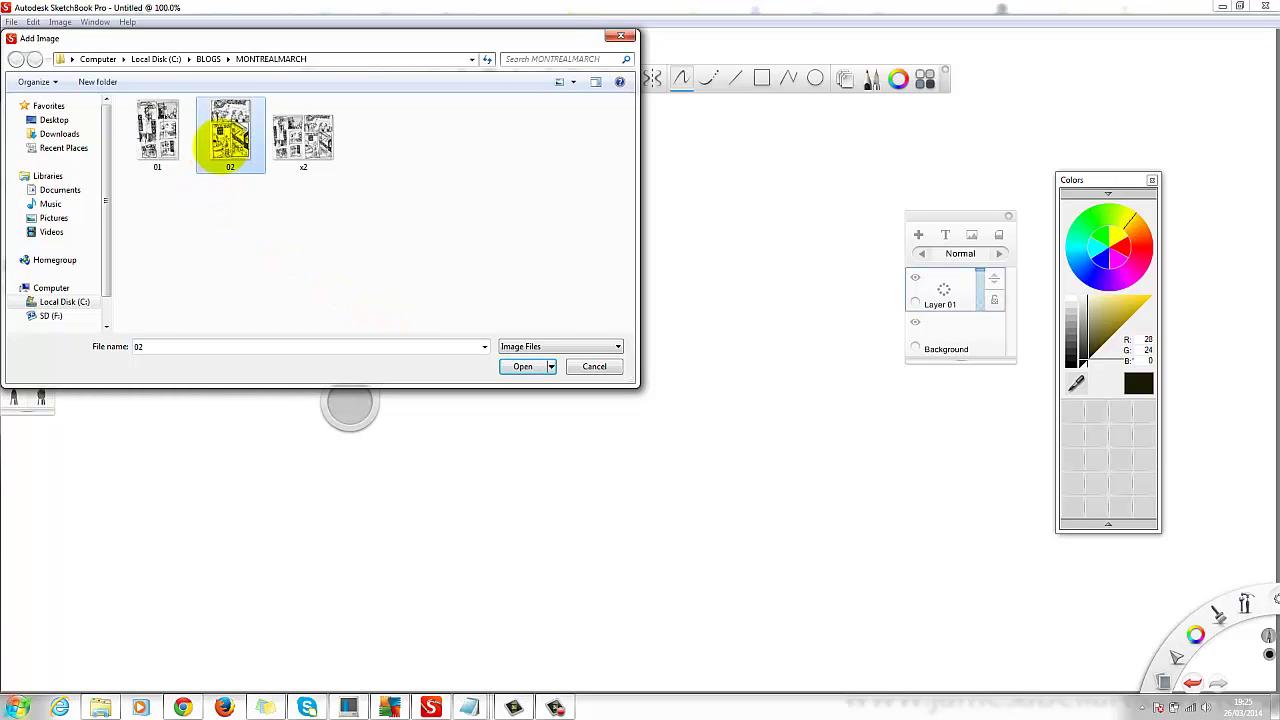
pyautogui.doubleClick(157, 130)
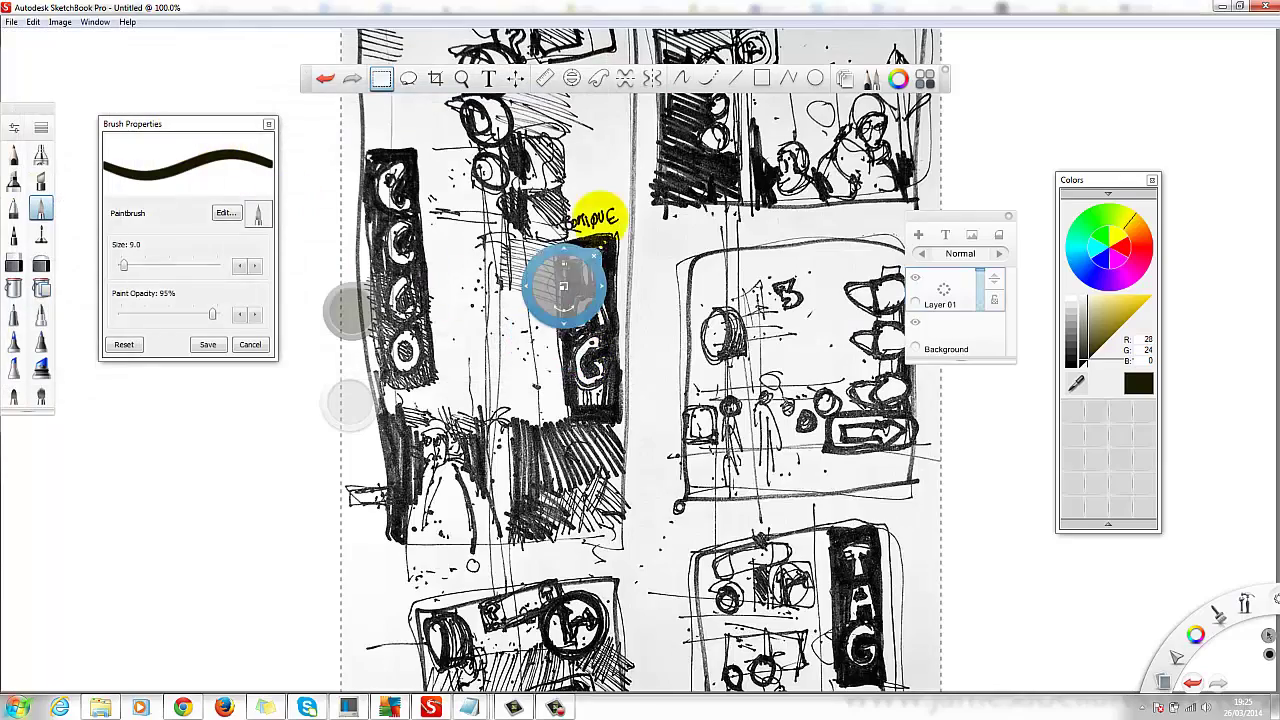
# Position the imported sketch page so its tall first panel fits on the canvas, and move the toolbar clear of it.
pyautogui.click(528, 355)
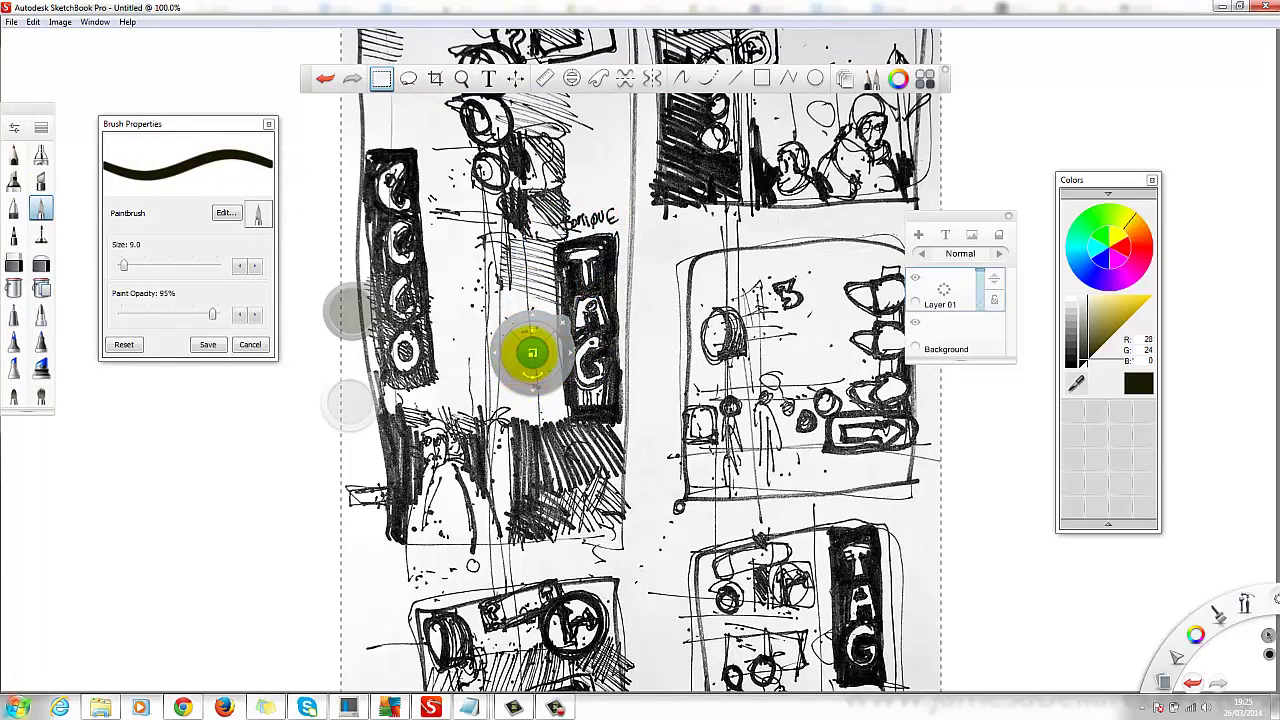
pyautogui.moveTo(530, 353)
pyautogui.mouseDown()
pyautogui.moveTo(527, 369)
pyautogui.moveTo(520, 328)
pyautogui.moveTo(605, 430)
pyautogui.moveTo(597, 409)
pyautogui.mouseUp()
pyautogui.moveTo(303, 76); pyautogui.dragTo(300, 36)
pyautogui.press('space')
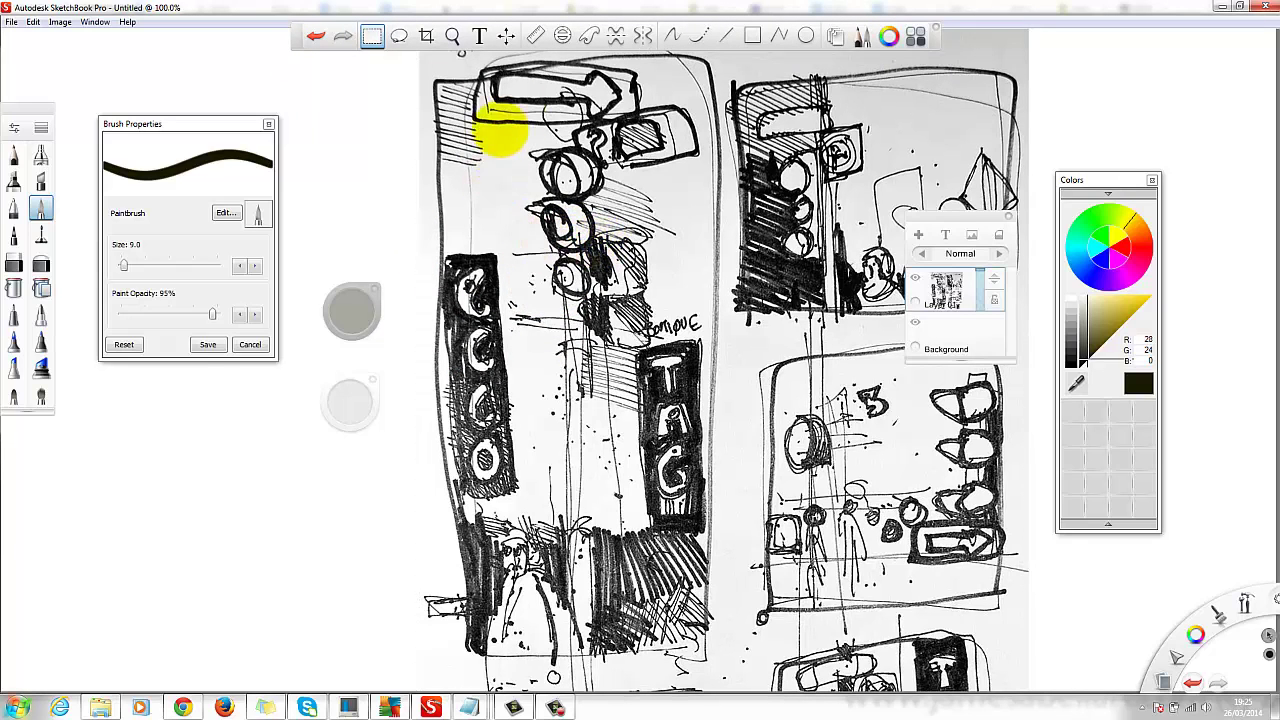
# Crop the canvas to the tall sketch panel containing the arrow, signal lights and TAG sign.
pyautogui.click(426, 38)
pyautogui.moveTo(425, 54); pyautogui.dragTo(712, 664)
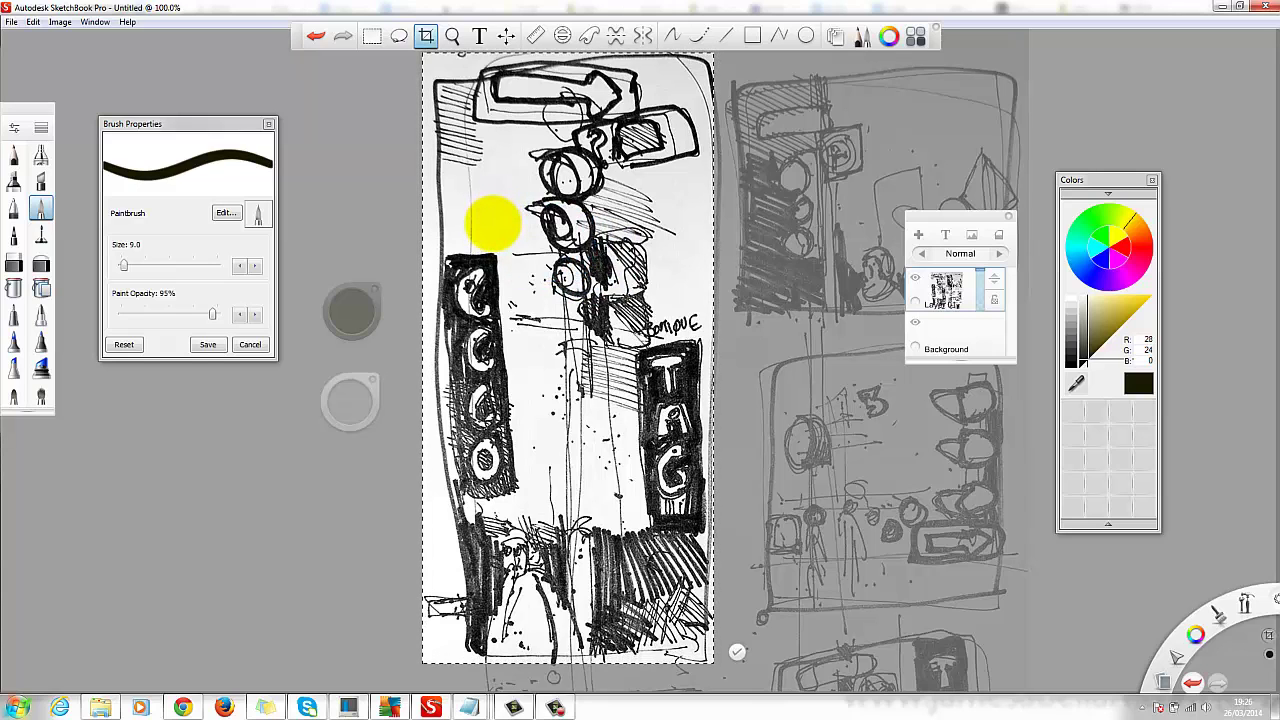
pyautogui.press('Return')
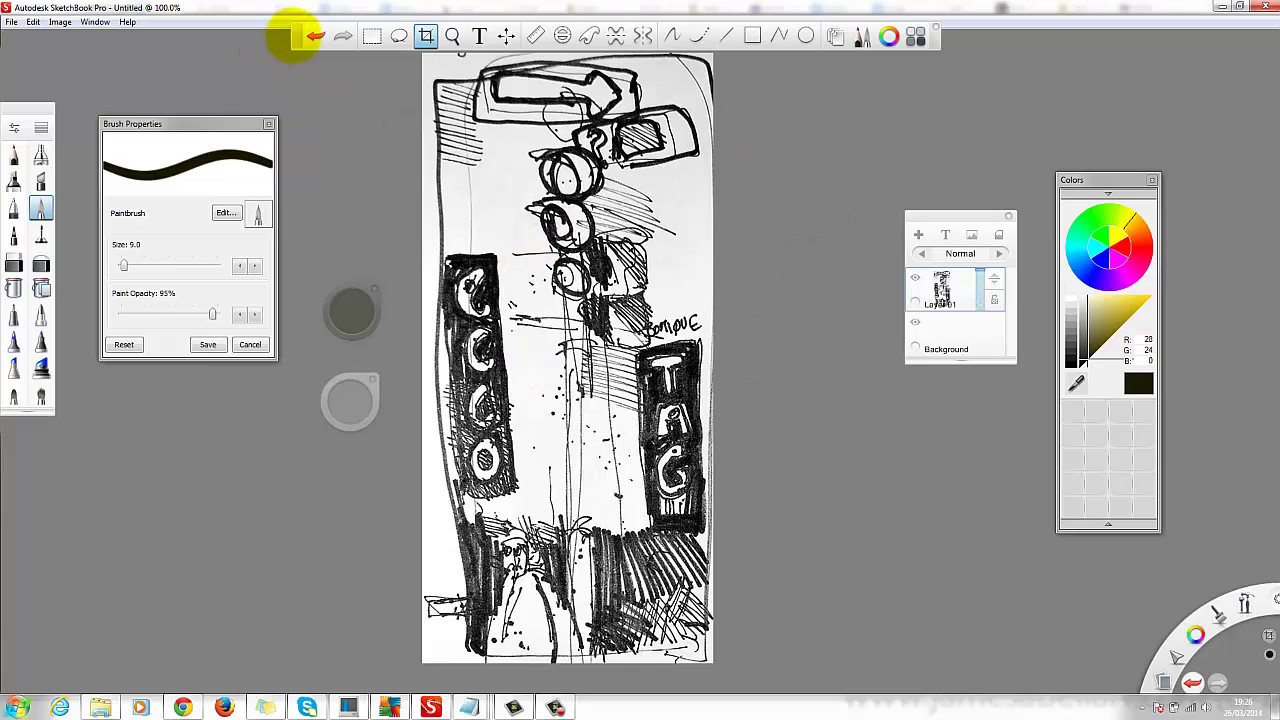
# Move the toolbar beneath the cropped drawing and zoom the canvas out to 95.6%.
pyautogui.moveTo(293, 38); pyautogui.dragTo(610, 679)
pyautogui.moveTo(522, 650); pyautogui.dragTo(423, 666)
pyautogui.click(587, 670)
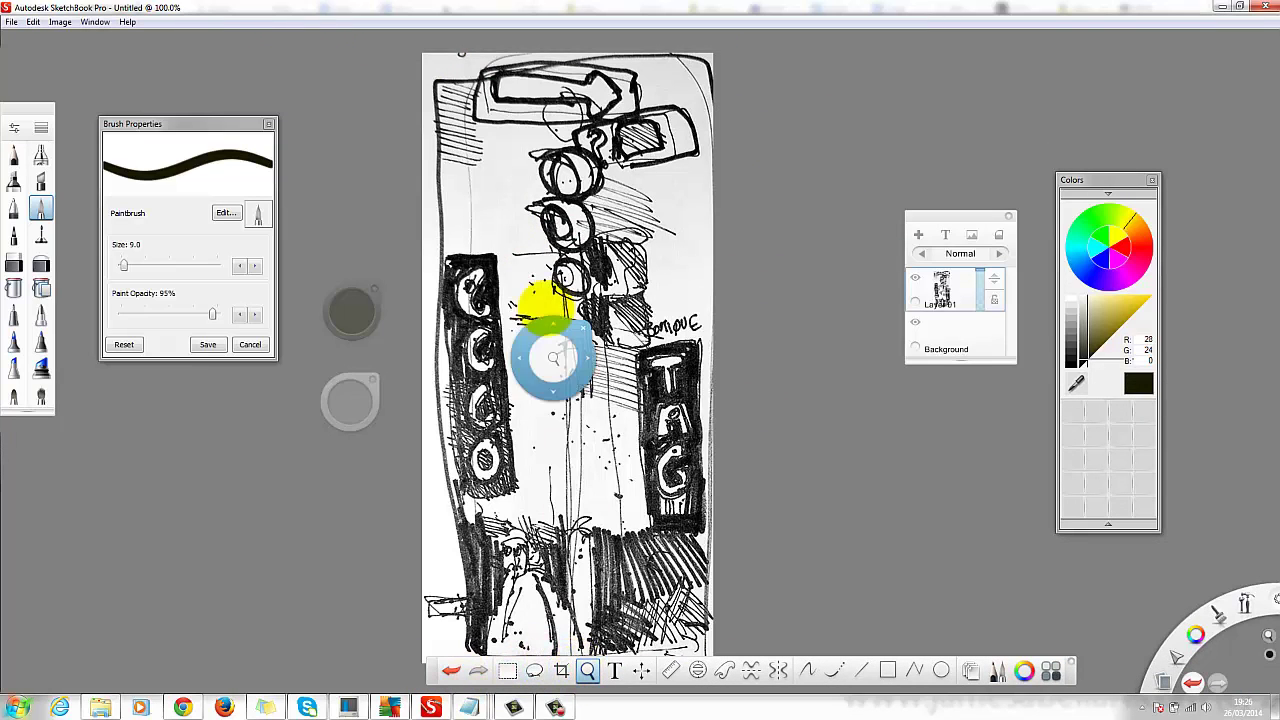
pyautogui.moveTo(553, 345); pyautogui.dragTo(535, 318)
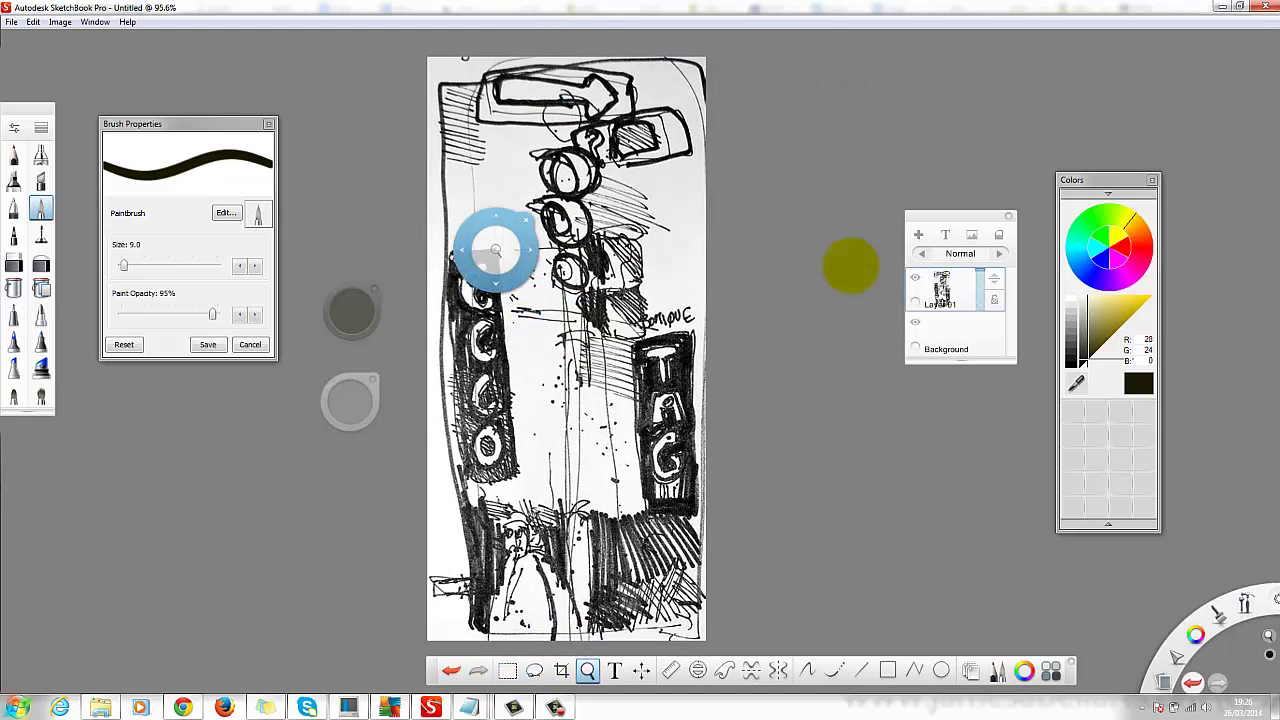
# Set the sketch layer's blending mode to Multiply and make the Background layer active for colouring.
pyautogui.click(932, 325)
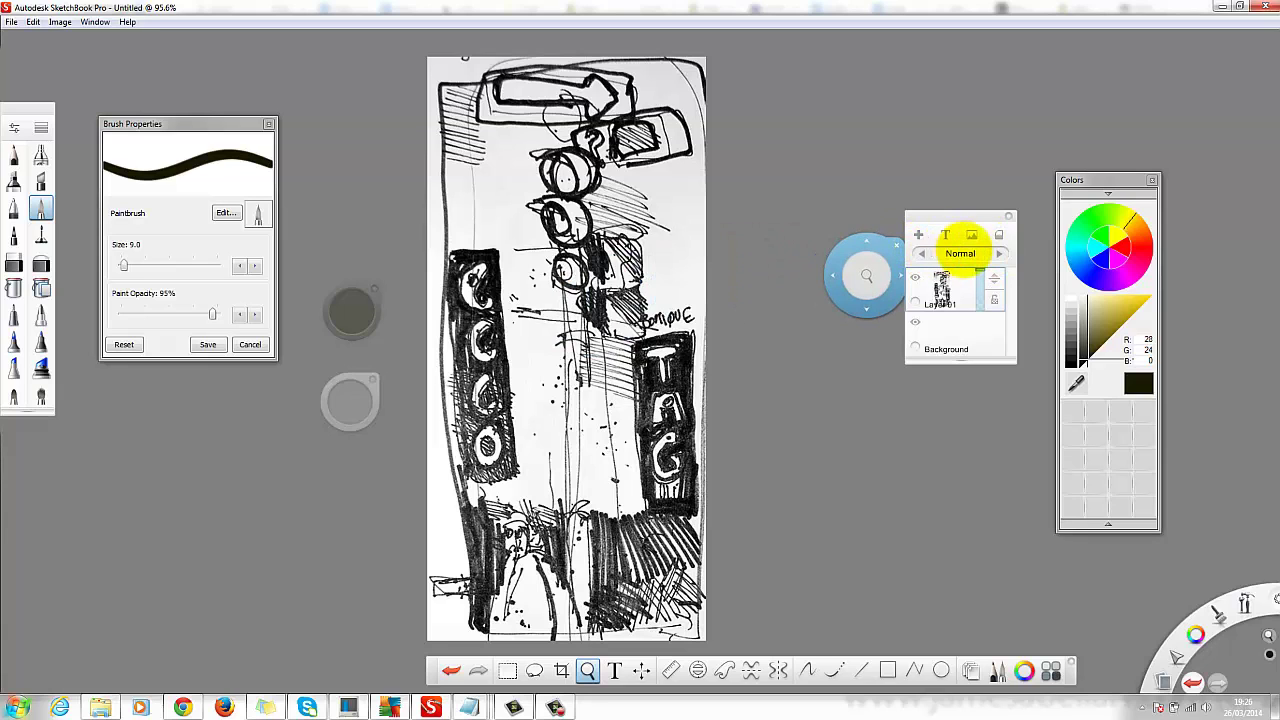
pyautogui.click(998, 253)
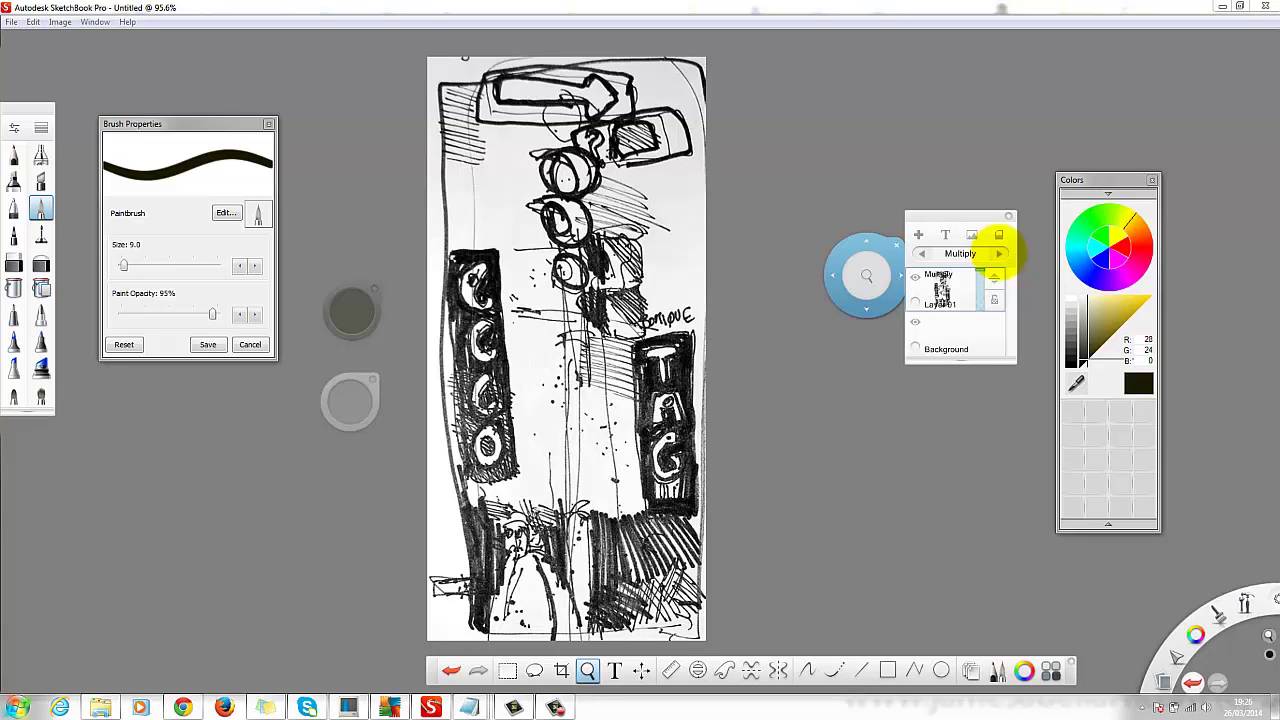
pyautogui.click(940, 332)
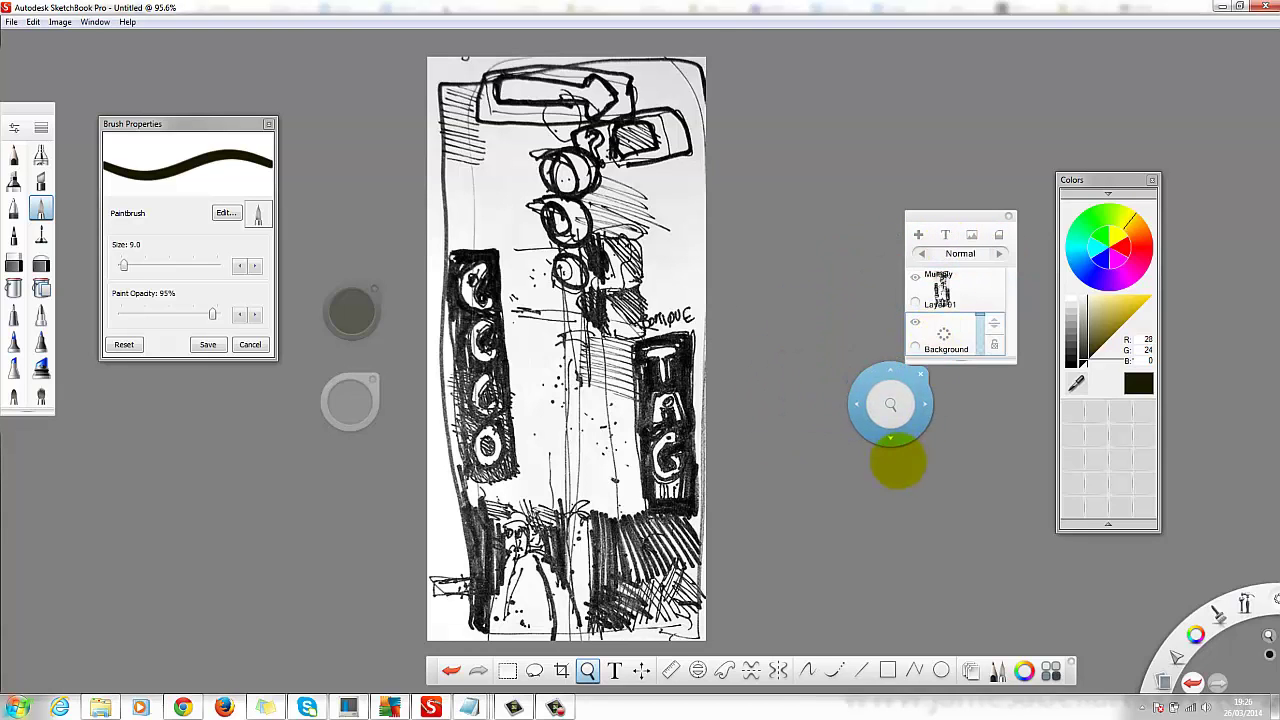
pyautogui.moveTo(897, 468); pyautogui.dragTo(1020, 386)
pyautogui.click(1101, 258)
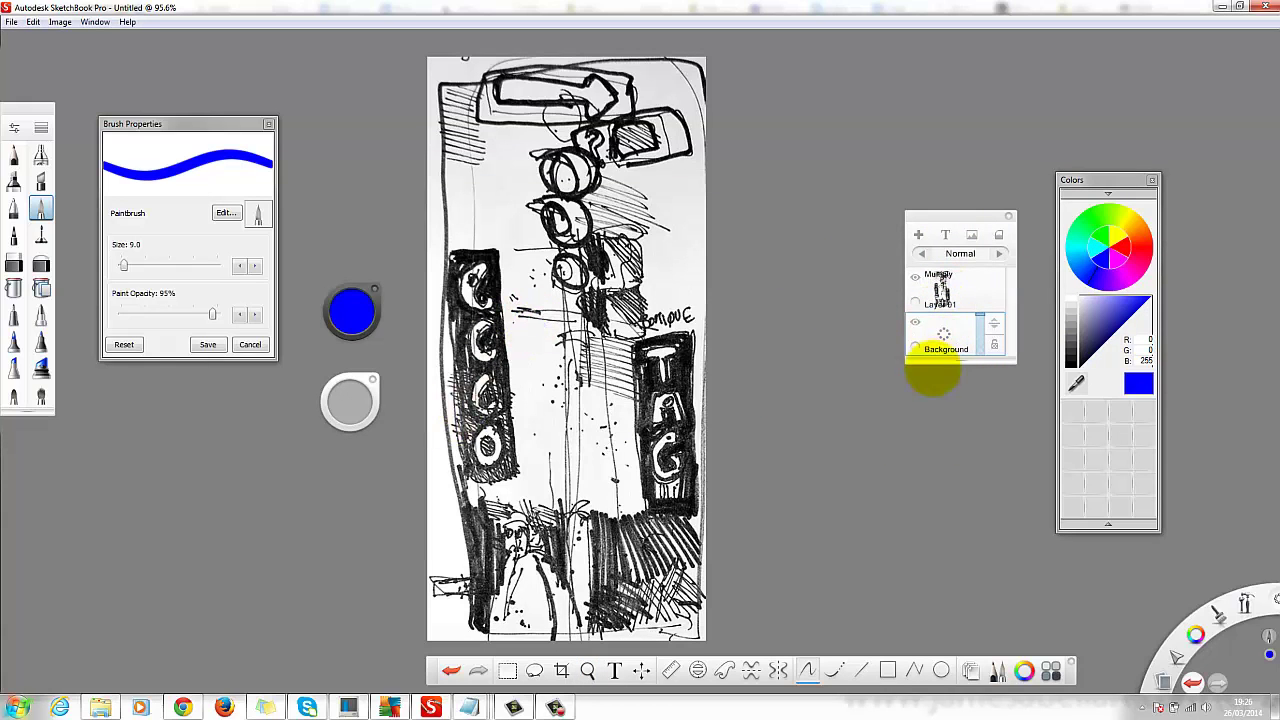
pyautogui.moveTo(575, 405)
pyautogui.mouseDown()
pyautogui.moveTo(482, 385)
pyautogui.moveTo(524, 390)
pyautogui.moveTo(509, 352)
pyautogui.moveTo(557, 360)
pyautogui.moveTo(574, 290)
pyautogui.moveTo(596, 312)
pyautogui.moveTo(542, 292)
pyautogui.moveTo(546, 262)
pyautogui.moveTo(564, 290)
pyautogui.moveTo(564, 265)
pyautogui.moveTo(584, 265)
pyautogui.moveTo(569, 235)
pyautogui.moveTo(504, 225)
pyautogui.moveTo(524, 195)
pyautogui.moveTo(538, 370)
pyautogui.mouseUp()
pyautogui.hotkey('ctrl', 'z')
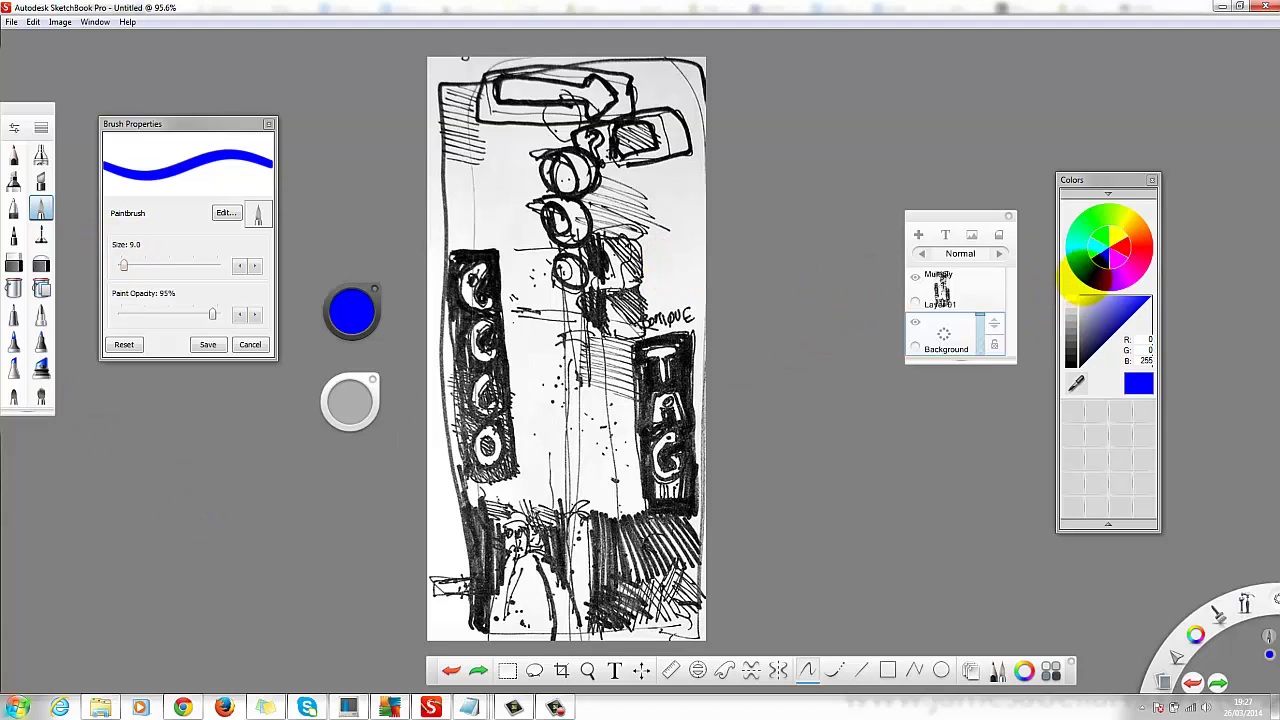
# Paint the sky between the panel's left border and the signal lights in light blue (RGB 92, 105, 255) with a size 26.6 Paintbrush.
pyautogui.click(1076, 277)
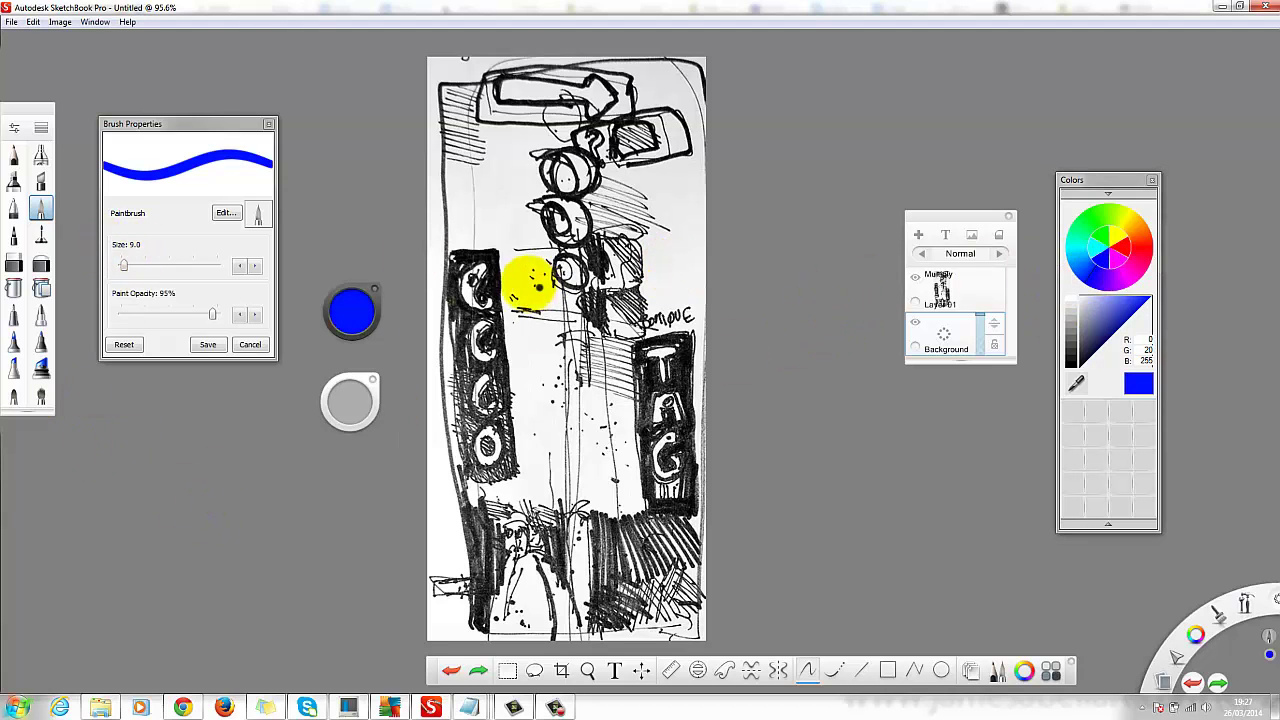
pyautogui.click(352, 311)
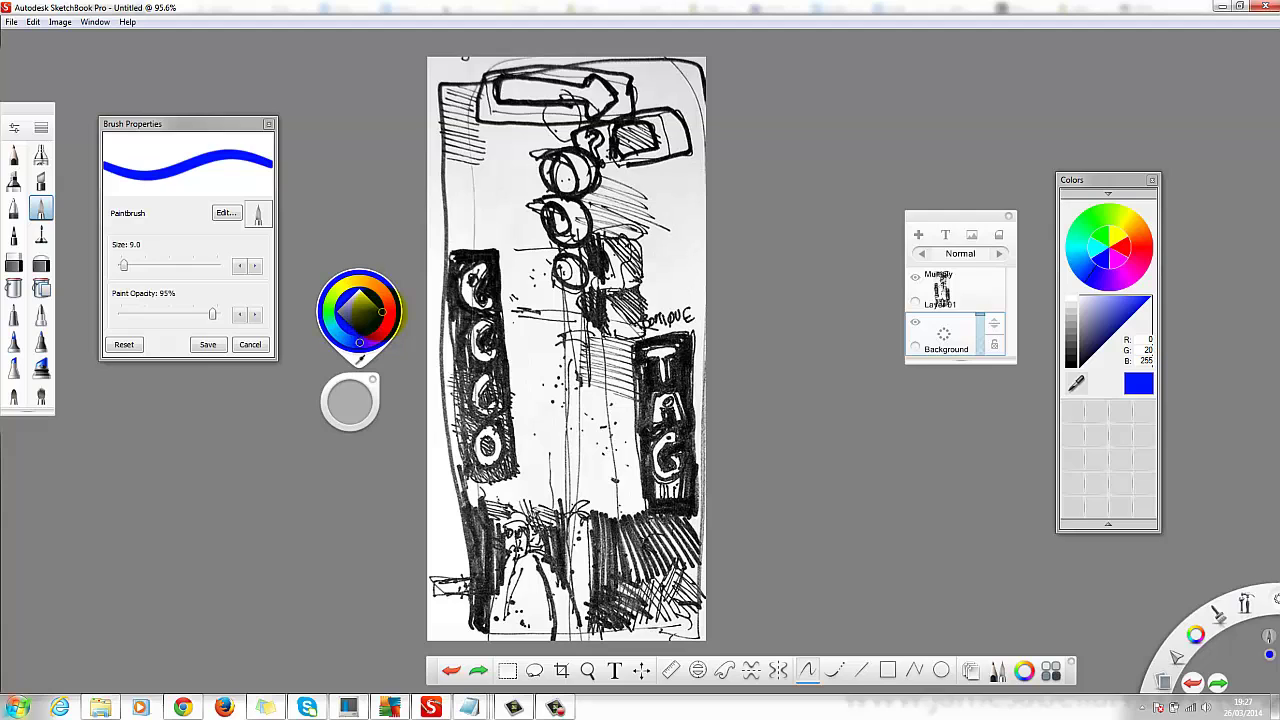
pyautogui.click(374, 304)
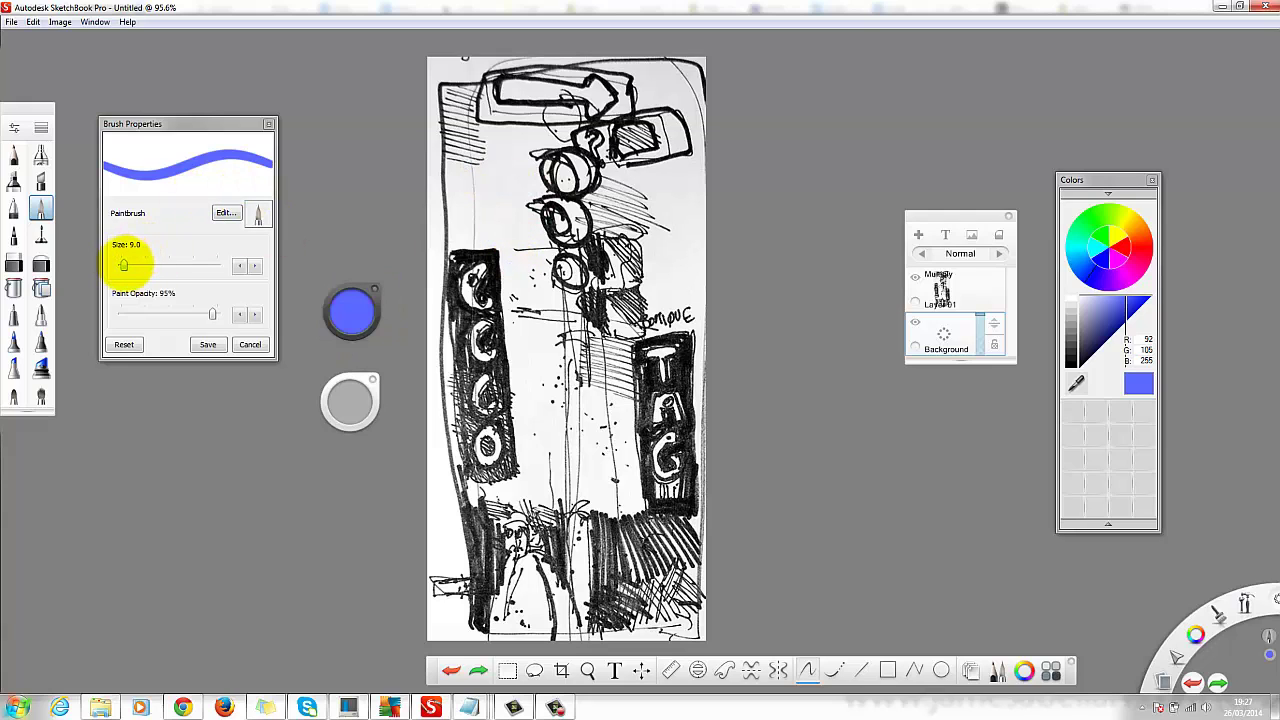
pyautogui.moveTo(123, 265); pyautogui.dragTo(130, 265)
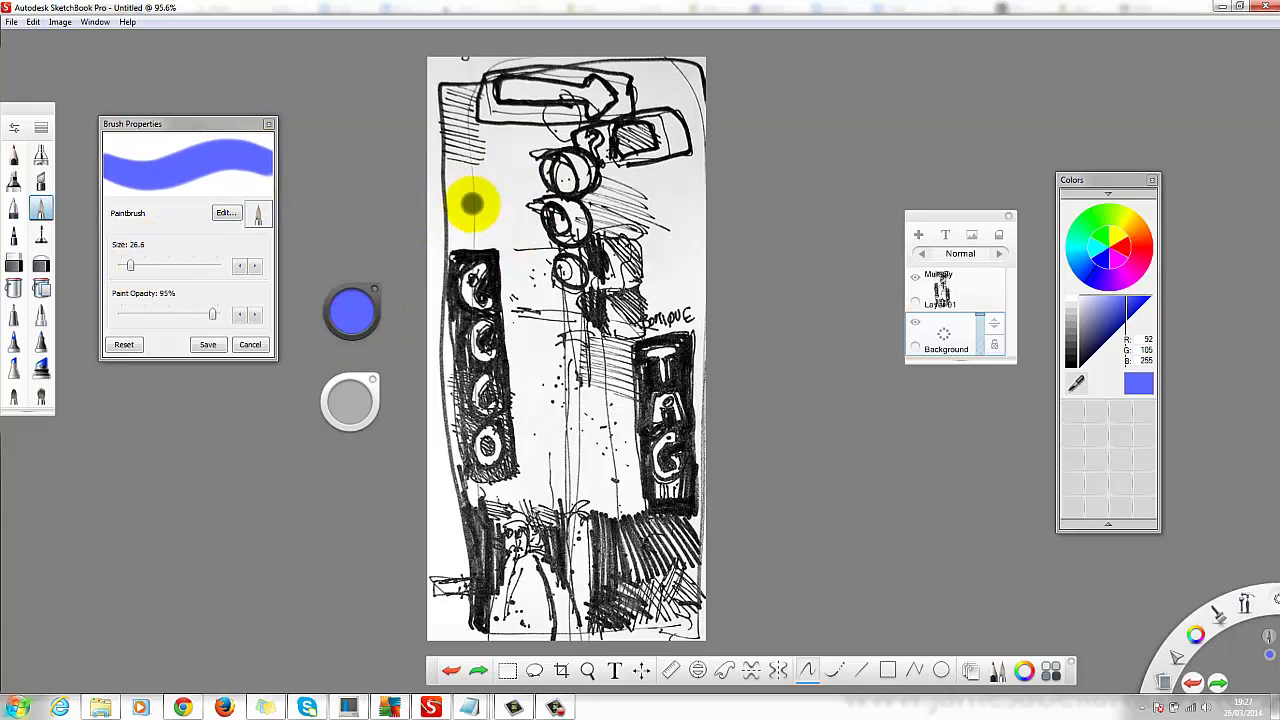
pyautogui.moveTo(472, 204)
pyautogui.mouseDown()
pyautogui.moveTo(466, 191)
pyautogui.moveTo(457, 214)
pyautogui.moveTo(458, 148)
pyautogui.mouseUp()
pyautogui.moveTo(458, 100)
pyautogui.mouseDown()
pyautogui.moveTo(461, 140)
pyautogui.moveTo(508, 145)
pyautogui.moveTo(490, 187)
pyautogui.moveTo(475, 175)
pyautogui.moveTo(510, 212)
pyautogui.moveTo(530, 310)
pyautogui.mouseUp()
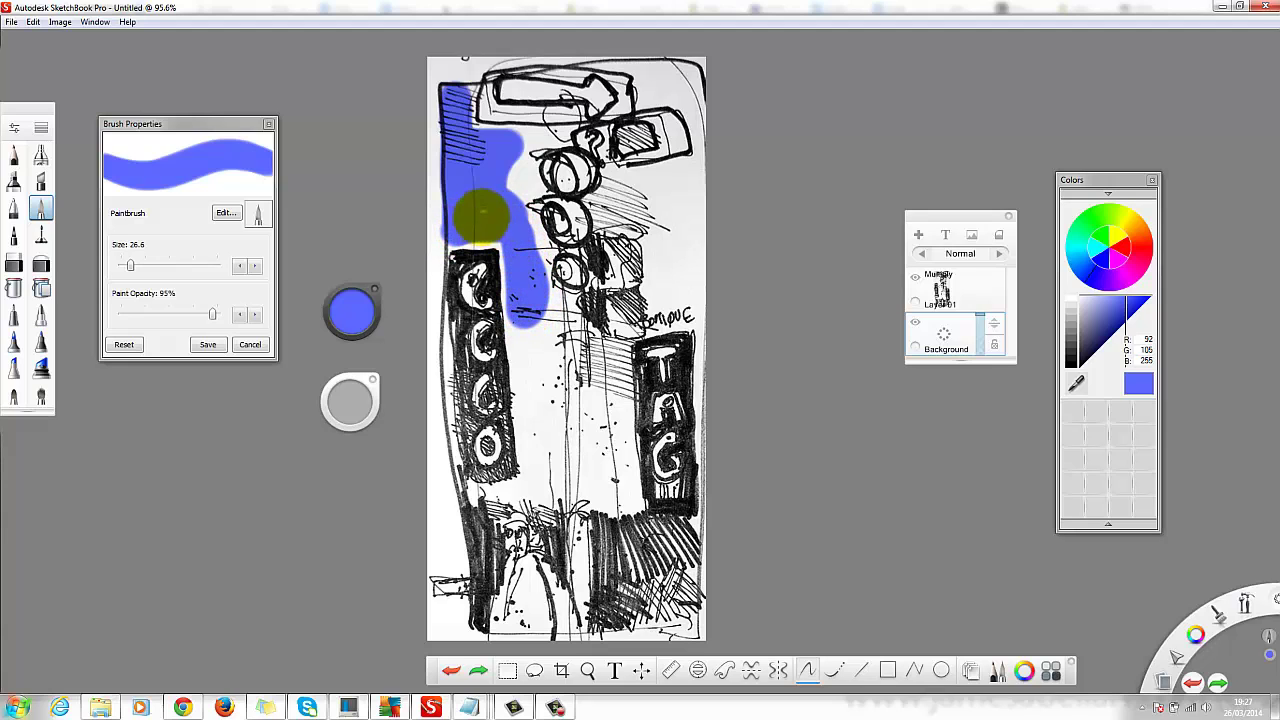
pyautogui.moveTo(522, 184); pyautogui.dragTo(513, 156)
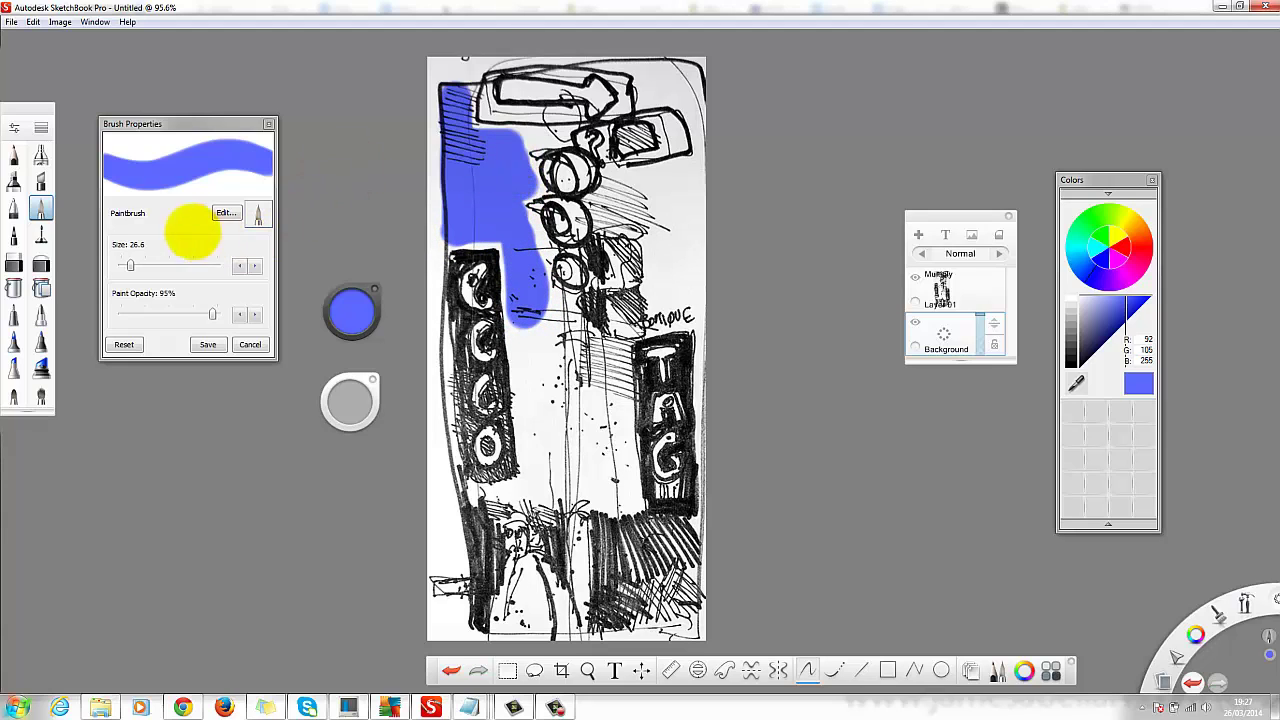
# Fill the remaining background around the signs, pole and figure with the same blue at brush size 23.1, leaving those objects unpainted.
pyautogui.moveTo(131, 271); pyautogui.dragTo(126, 266)
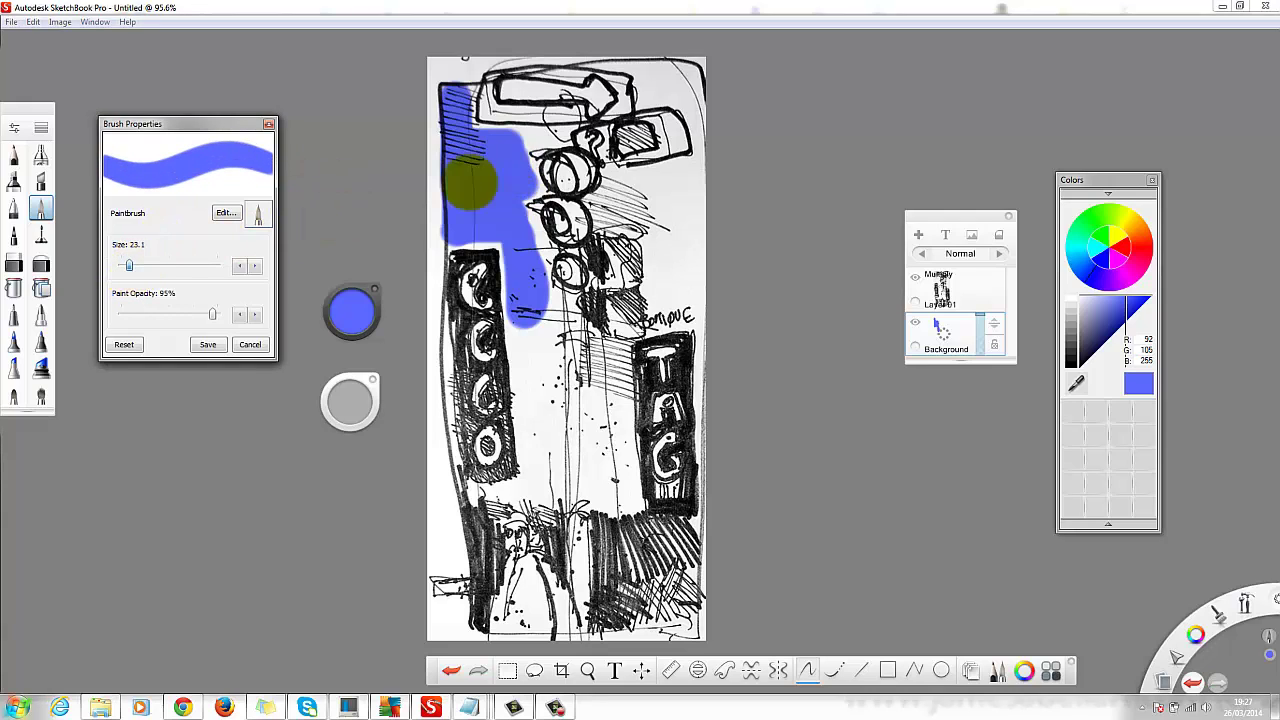
pyautogui.moveTo(520, 175)
pyautogui.mouseDown()
pyautogui.moveTo(551, 134)
pyautogui.moveTo(470, 135)
pyautogui.moveTo(463, 100)
pyautogui.mouseUp()
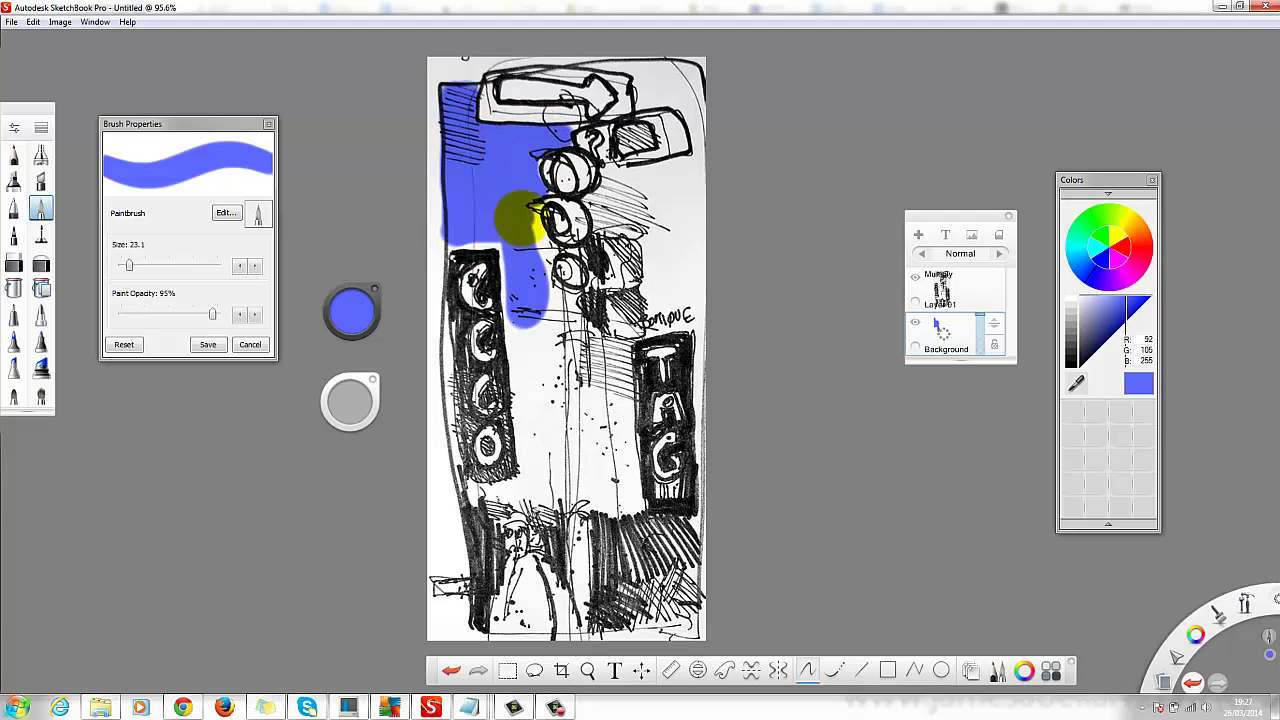
pyautogui.moveTo(548, 262)
pyautogui.mouseDown()
pyautogui.moveTo(550, 500)
pyautogui.moveTo(532, 496)
pyautogui.moveTo(513, 267)
pyautogui.mouseUp()
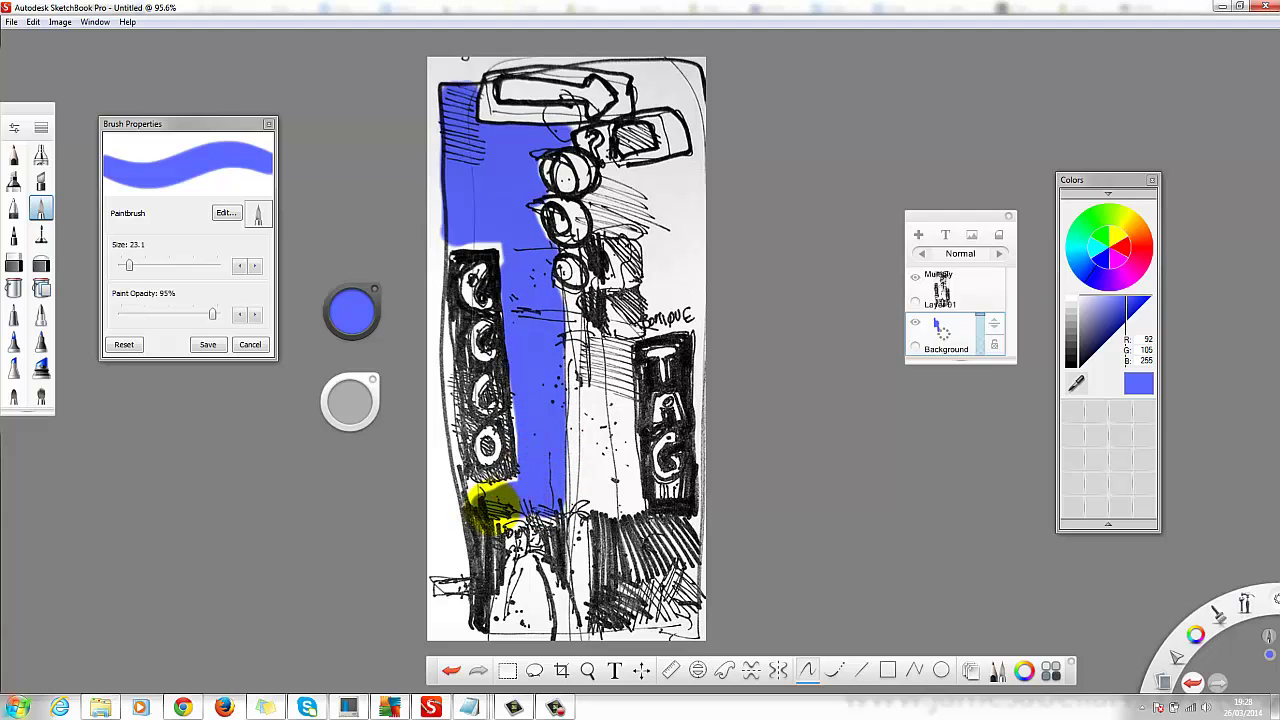
pyautogui.moveTo(490, 505)
pyautogui.mouseDown()
pyautogui.moveTo(478, 584)
pyautogui.moveTo(473, 499)
pyautogui.moveTo(520, 490)
pyautogui.mouseUp()
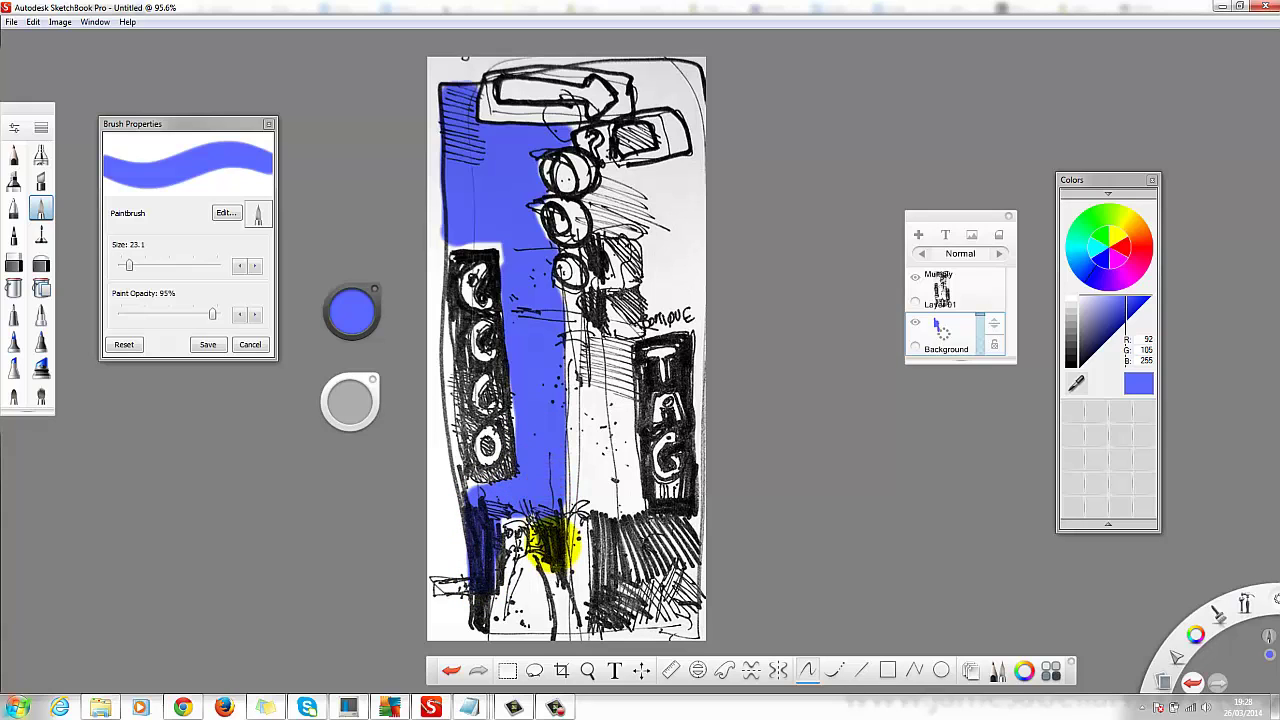
pyautogui.moveTo(606, 606)
pyautogui.mouseDown()
pyautogui.moveTo(598, 545)
pyautogui.moveTo(670, 535)
pyautogui.moveTo(678, 572)
pyautogui.moveTo(675, 545)
pyautogui.moveTo(665, 585)
pyautogui.moveTo(602, 578)
pyautogui.moveTo(598, 330)
pyautogui.moveTo(617, 383)
pyautogui.moveTo(620, 500)
pyautogui.moveTo(620, 340)
pyautogui.moveTo(672, 322)
pyautogui.moveTo(682, 185)
pyautogui.moveTo(625, 180)
pyautogui.moveTo(592, 210)
pyautogui.moveTo(615, 238)
pyautogui.moveTo(652, 215)
pyautogui.moveTo(625, 205)
pyautogui.moveTo(660, 200)
pyautogui.moveTo(672, 300)
pyautogui.moveTo(660, 230)
pyautogui.moveTo(650, 318)
pyautogui.moveTo(675, 325)
pyautogui.moveTo(692, 310)
pyautogui.moveTo(704, 180)
pyautogui.moveTo(687, 172)
pyautogui.moveTo(708, 152)
pyautogui.moveTo(704, 96)
pyautogui.moveTo(687, 84)
pyautogui.moveTo(686, 112)
pyautogui.moveTo(664, 80)
pyautogui.moveTo(652, 85)
pyautogui.moveTo(670, 90)
pyautogui.moveTo(648, 92)
pyautogui.moveTo(648, 68)
pyautogui.moveTo(692, 72)
pyautogui.moveTo(591, 51)
pyautogui.mouseUp()
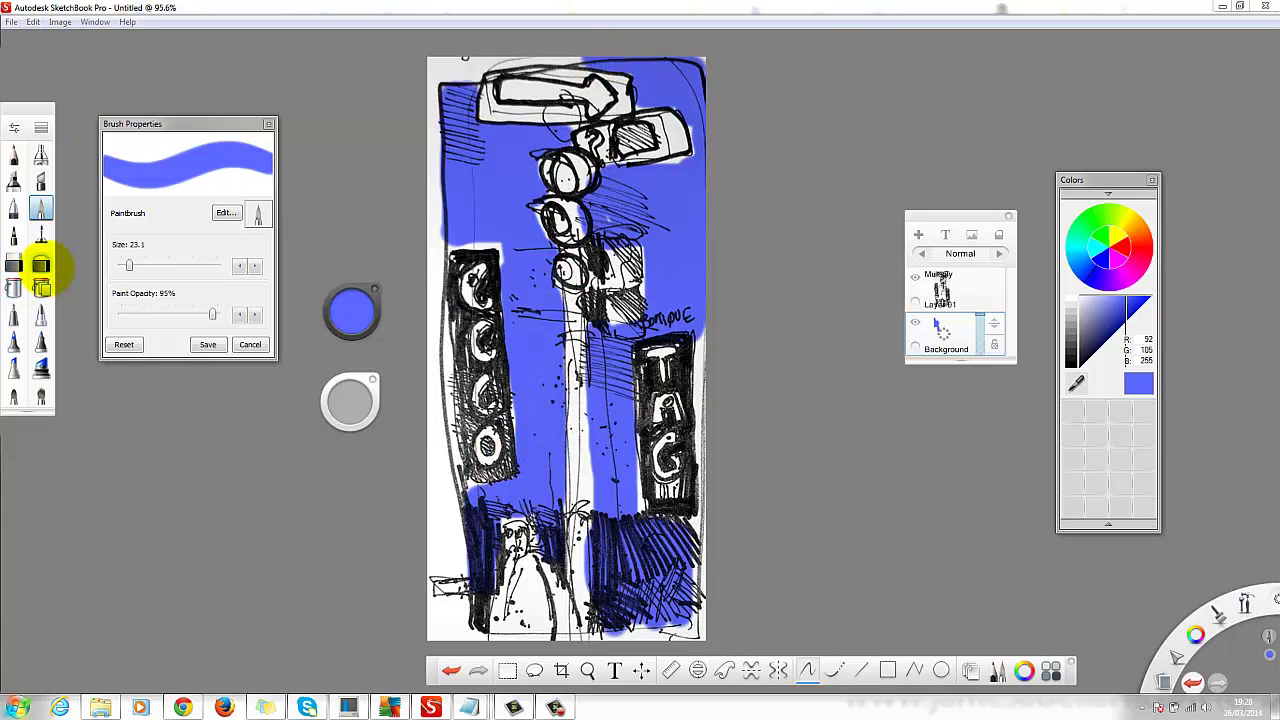
# Erase a little blue paint beside the hatched boxes using the Soft Eraser at size 15.4.
pyautogui.click(41, 262)
pyautogui.moveTo(128, 265); pyautogui.dragTo(122, 264)
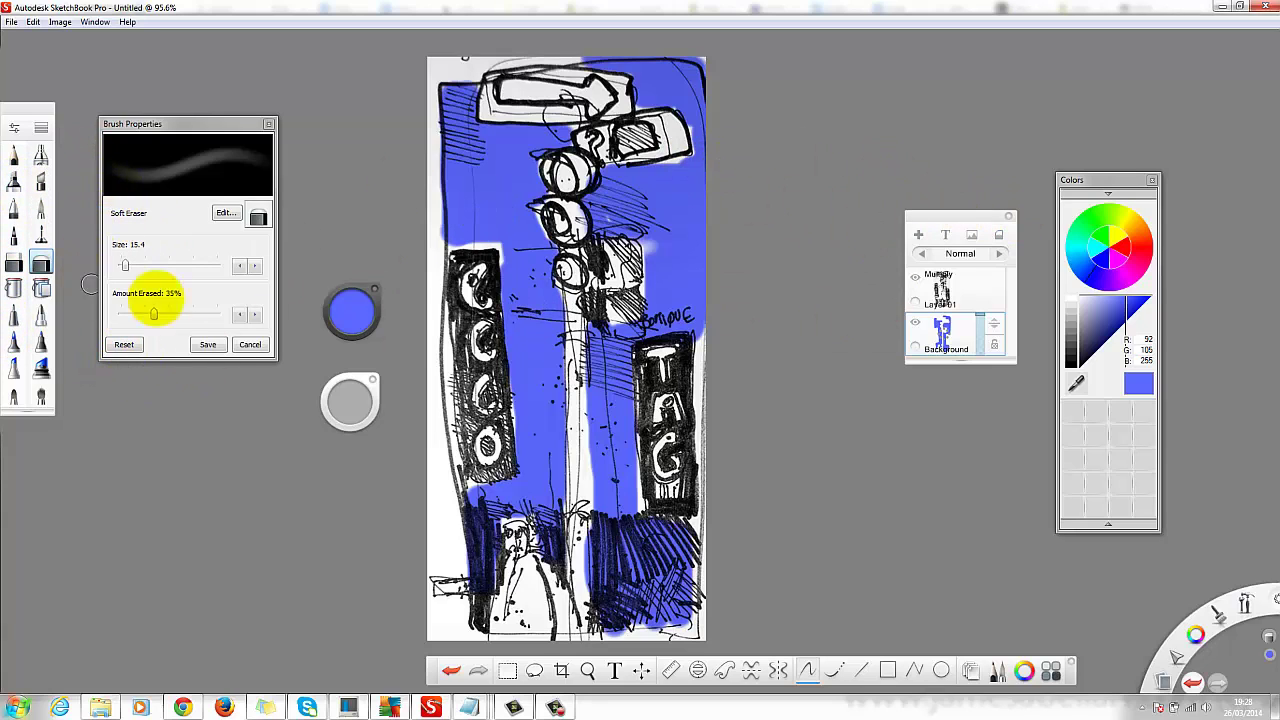
# Paint the signal lights, hatched boxes and small upper sign yellow-orange (RGB 255, 204, 92) with the Paintbrush at size 9.0.
pyautogui.click(351, 313)
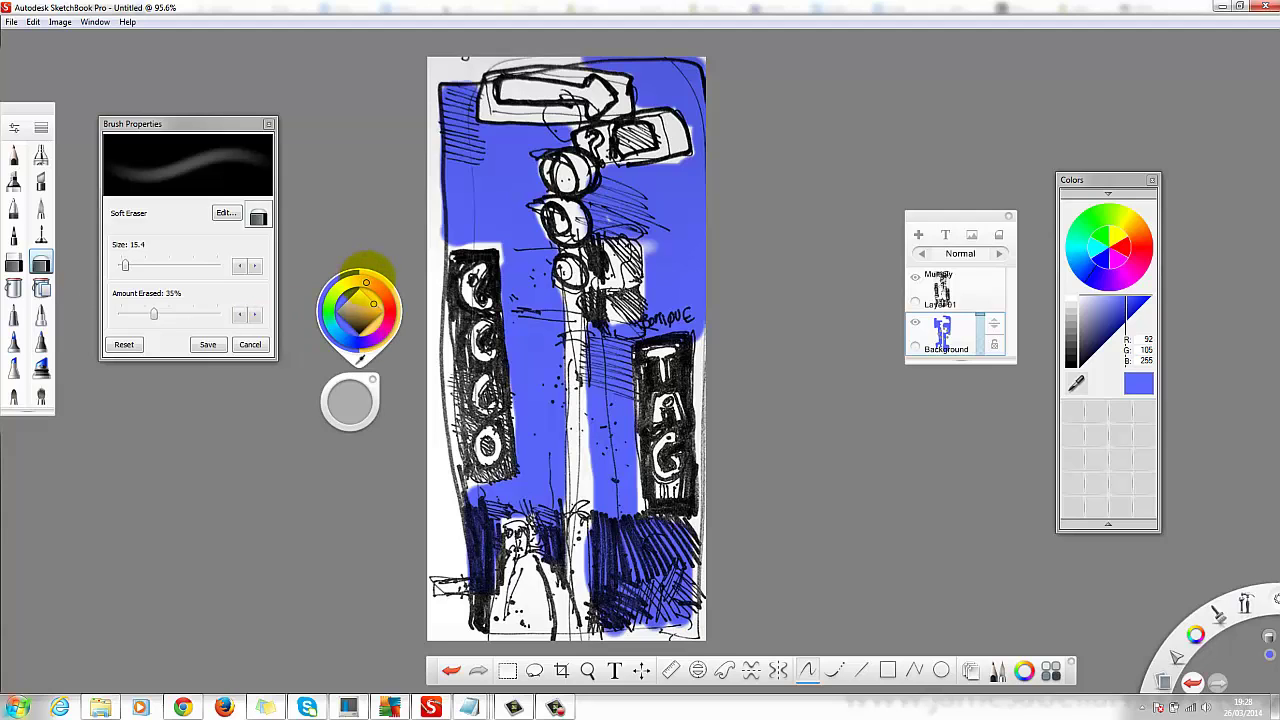
pyautogui.click(367, 282)
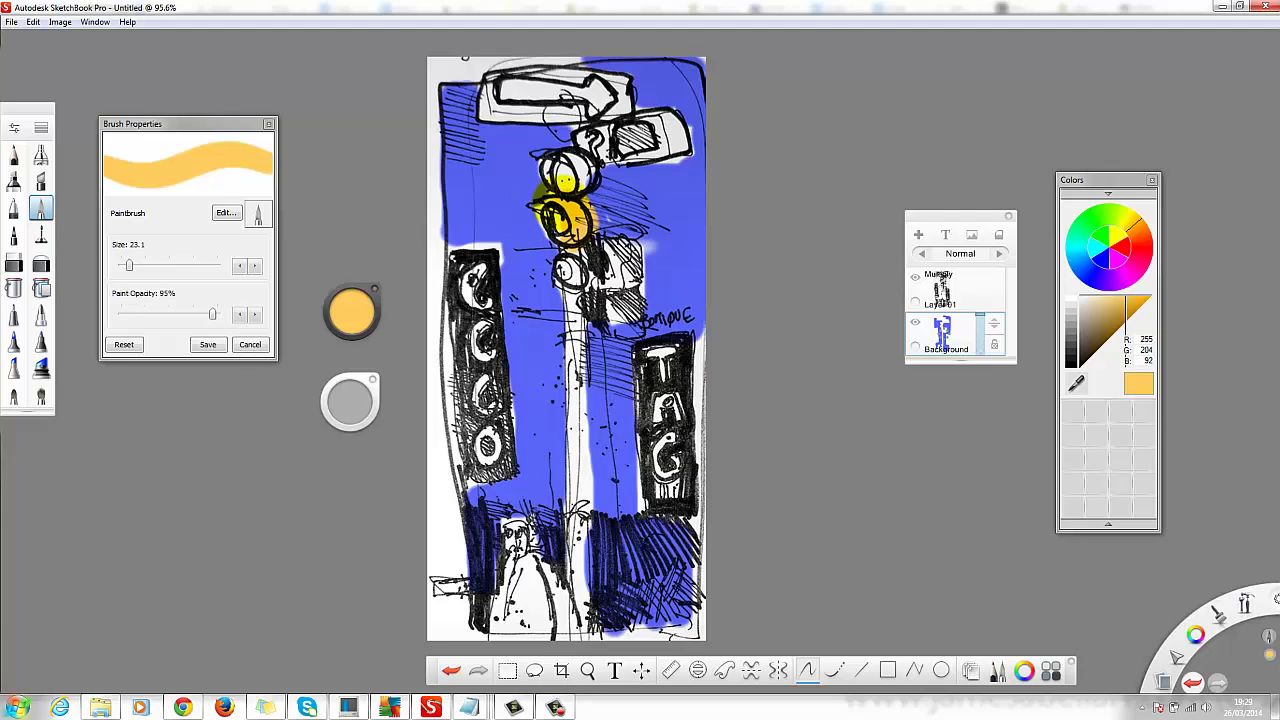
pyautogui.hotkey('ctrl', 'z')
pyautogui.hotkey('ctrl', 'z')
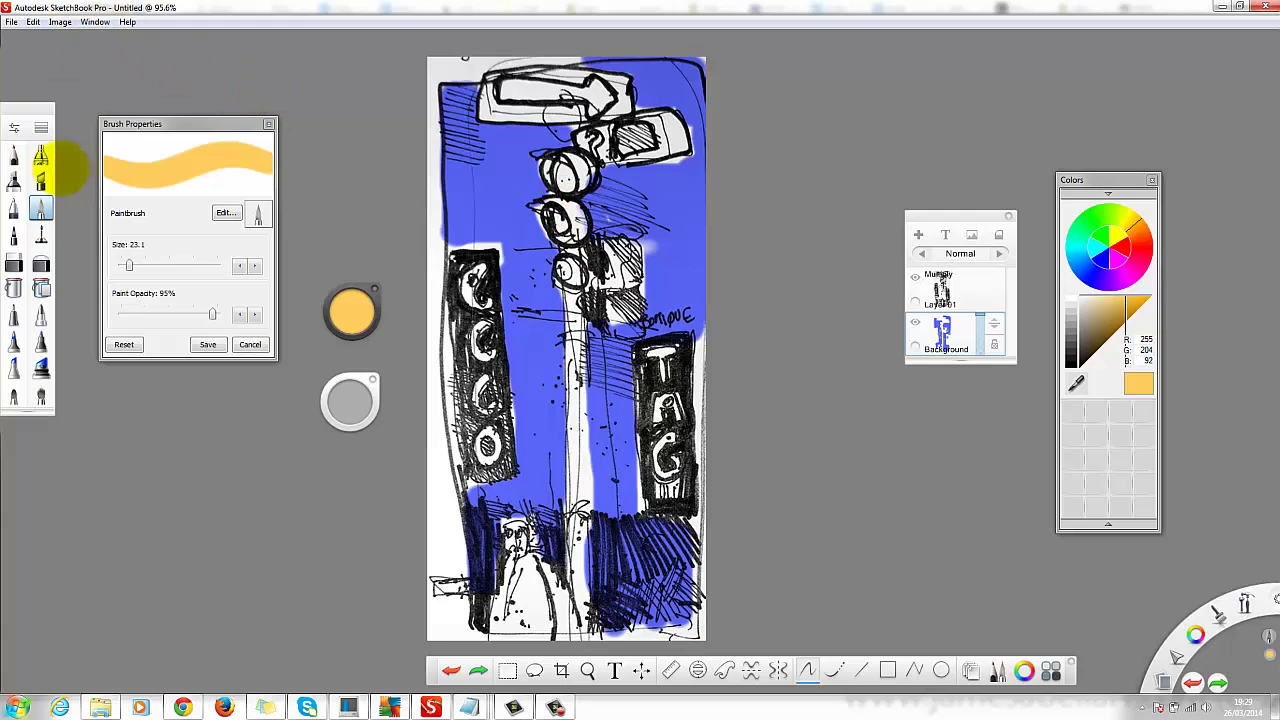
pyautogui.moveTo(128, 265); pyautogui.dragTo(124, 265)
pyautogui.moveTo(540, 215); pyautogui.dragTo(553, 229)
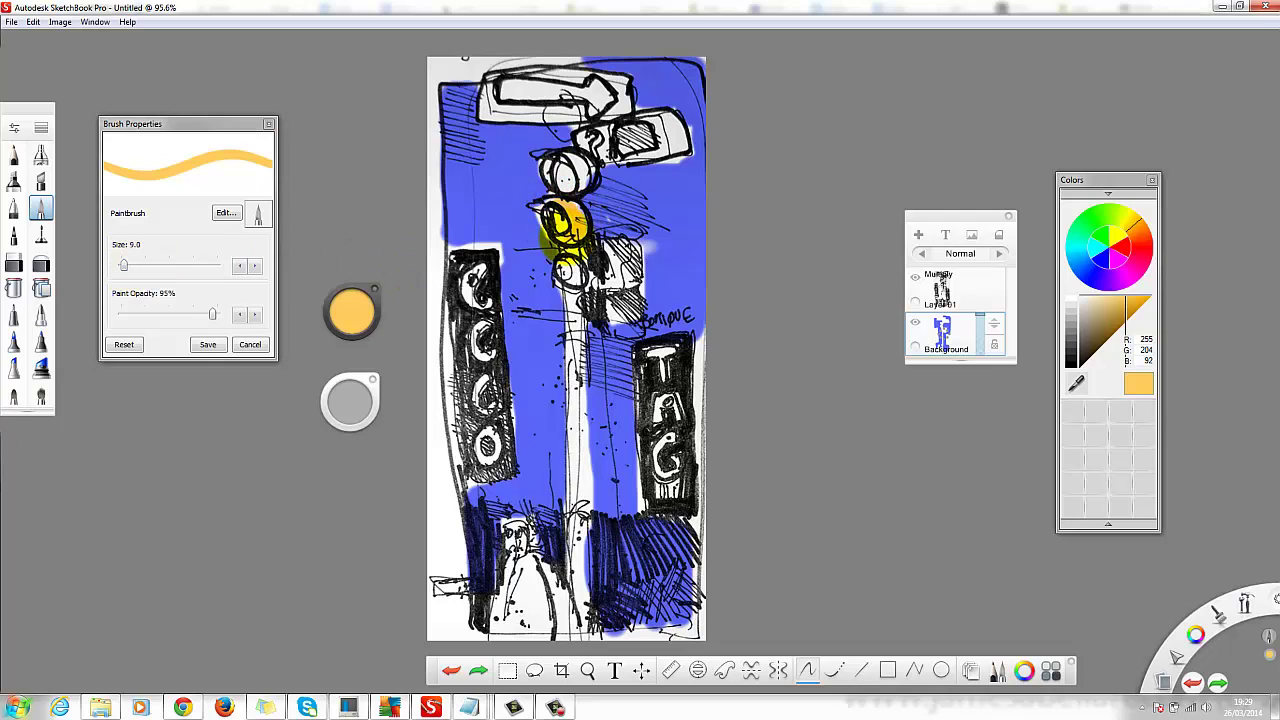
pyautogui.moveTo(592, 200)
pyautogui.mouseDown()
pyautogui.moveTo(574, 158)
pyautogui.moveTo(593, 186)
pyautogui.moveTo(584, 150)
pyautogui.moveTo(559, 140)
pyautogui.moveTo(614, 150)
pyautogui.moveTo(609, 112)
pyautogui.moveTo(681, 118)
pyautogui.moveTo(677, 145)
pyautogui.moveTo(684, 125)
pyautogui.moveTo(667, 158)
pyautogui.moveTo(679, 150)
pyautogui.moveTo(619, 155)
pyautogui.moveTo(609, 170)
pyautogui.moveTo(572, 130)
pyautogui.moveTo(577, 150)
pyautogui.moveTo(571, 125)
pyautogui.moveTo(667, 103)
pyautogui.moveTo(669, 122)
pyautogui.moveTo(659, 112)
pyautogui.moveTo(681, 141)
pyautogui.mouseUp()
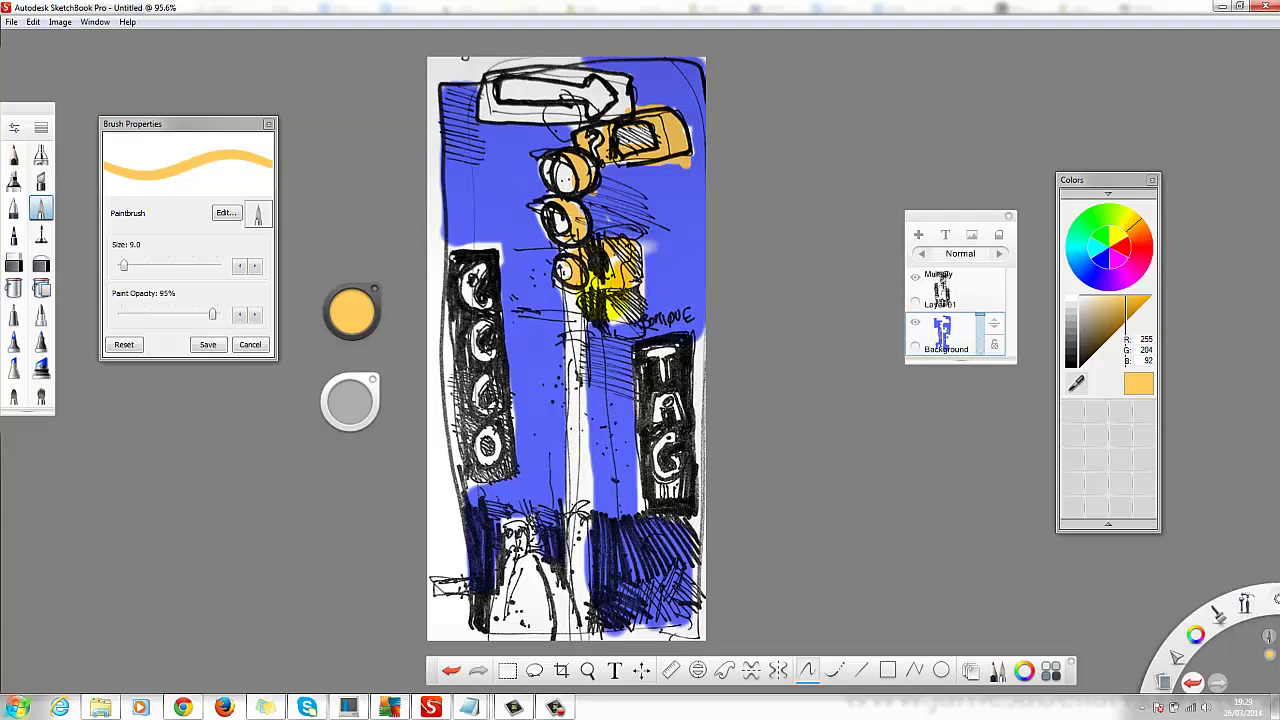
# Finish the lower hatched box in yellow-orange, paint the lowest signal light red (RGB 242, 28, 6), and undo the stray stroke beside the middle light.
pyautogui.moveTo(637, 302)
pyautogui.mouseDown()
pyautogui.moveTo(638, 315)
pyautogui.moveTo(619, 311)
pyautogui.mouseUp()
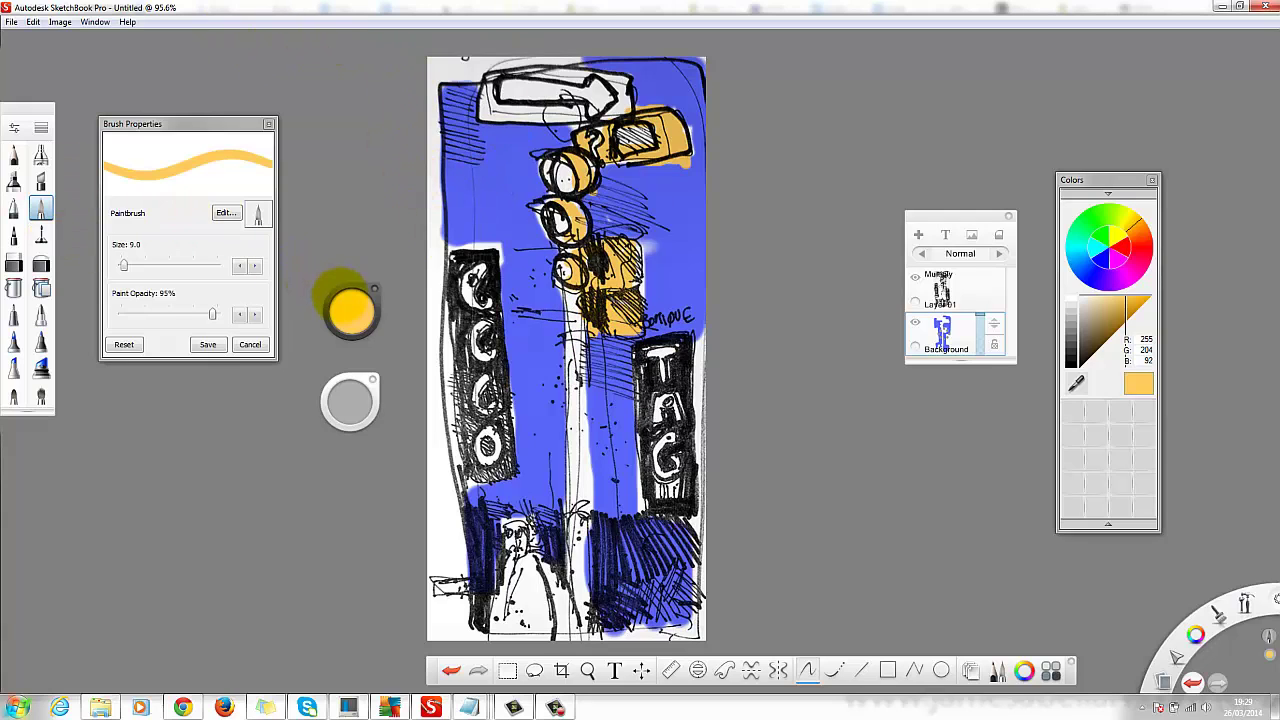
pyautogui.click(350, 313)
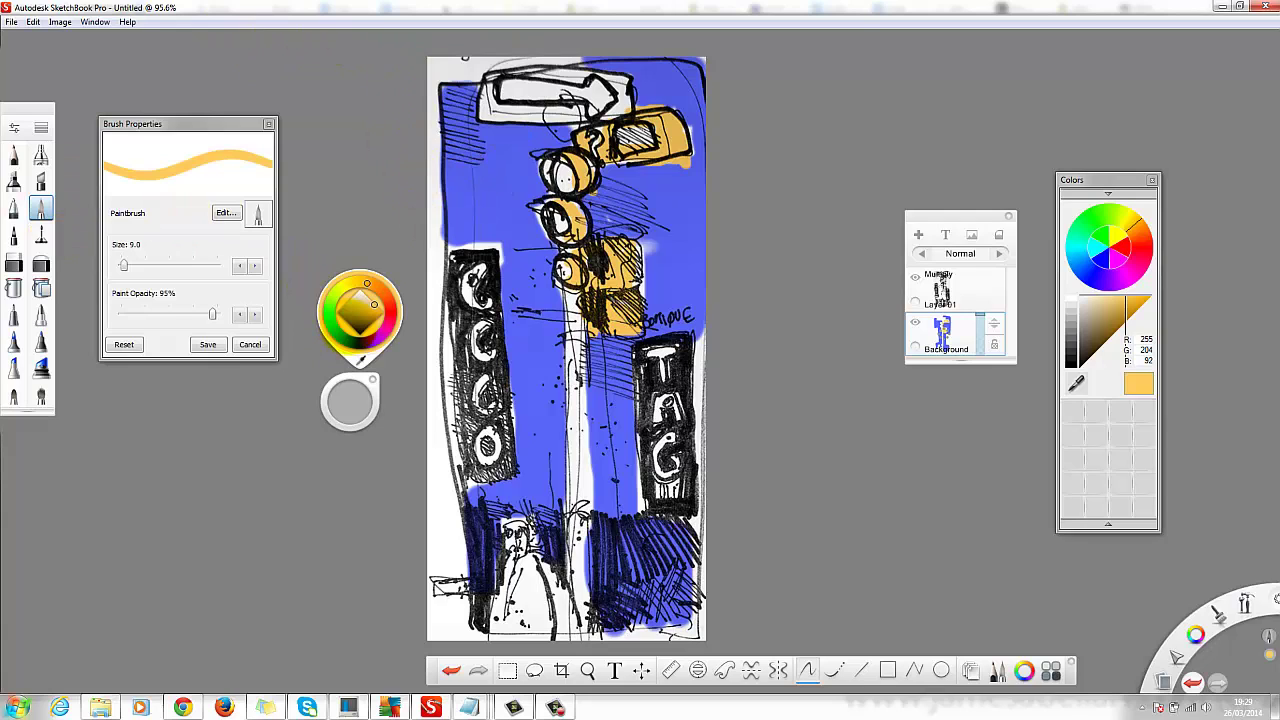
pyautogui.moveTo(367, 284)
pyautogui.mouseDown()
pyautogui.moveTo(391, 302)
pyautogui.moveTo(380, 315)
pyautogui.mouseUp()
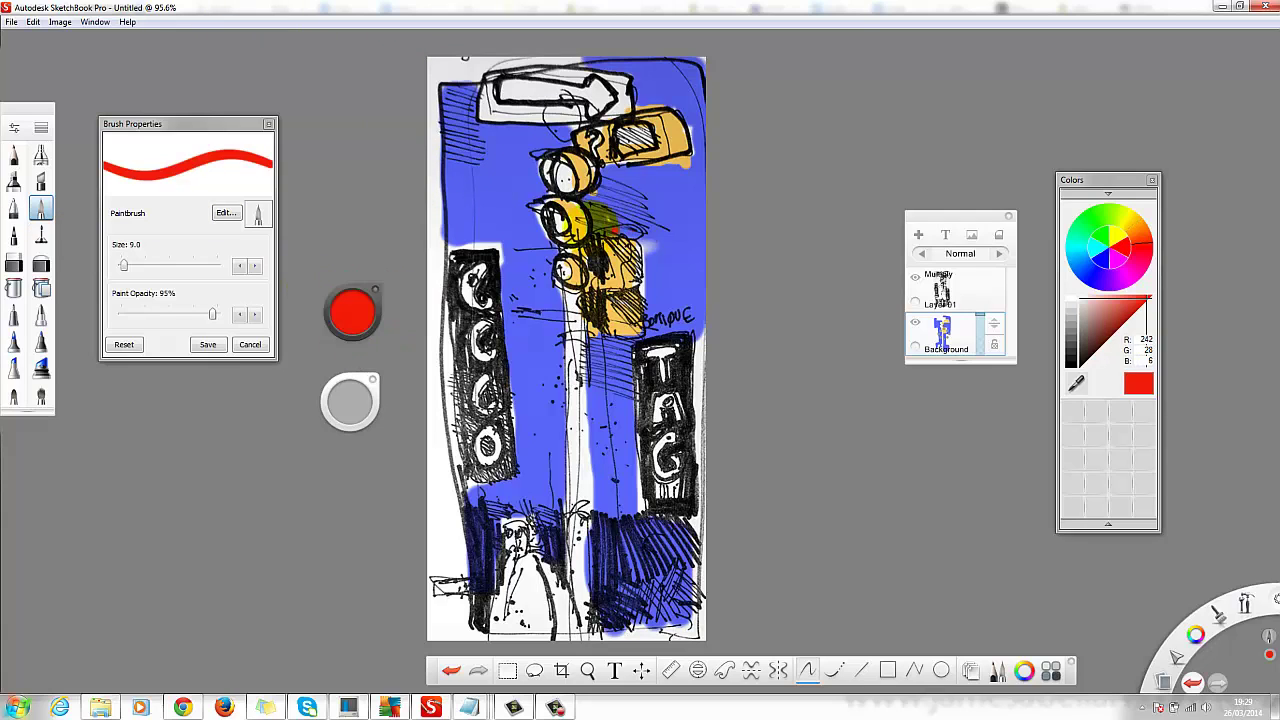
pyautogui.hotkey('ctrl', 'z')
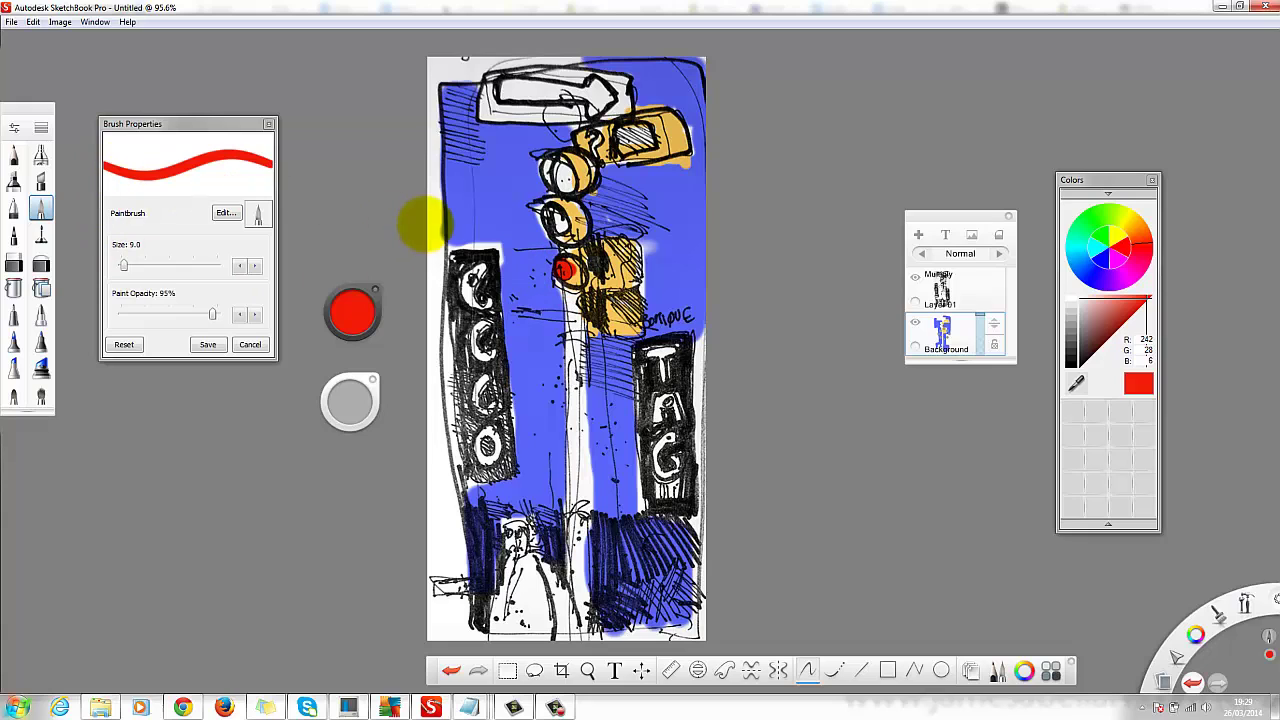
# Preview the Screen, Normal and Add blend modes on the line art layer and return it to Multiply.
pyautogui.click(930, 282)
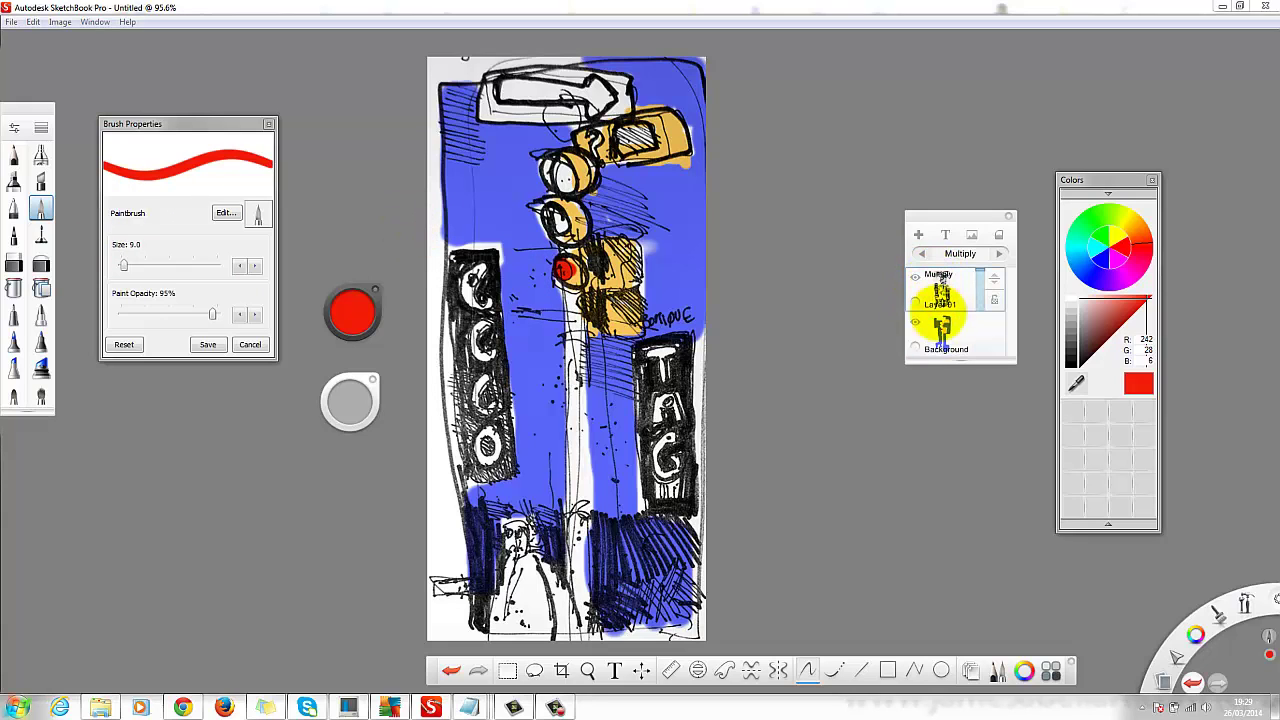
pyautogui.click(998, 253)
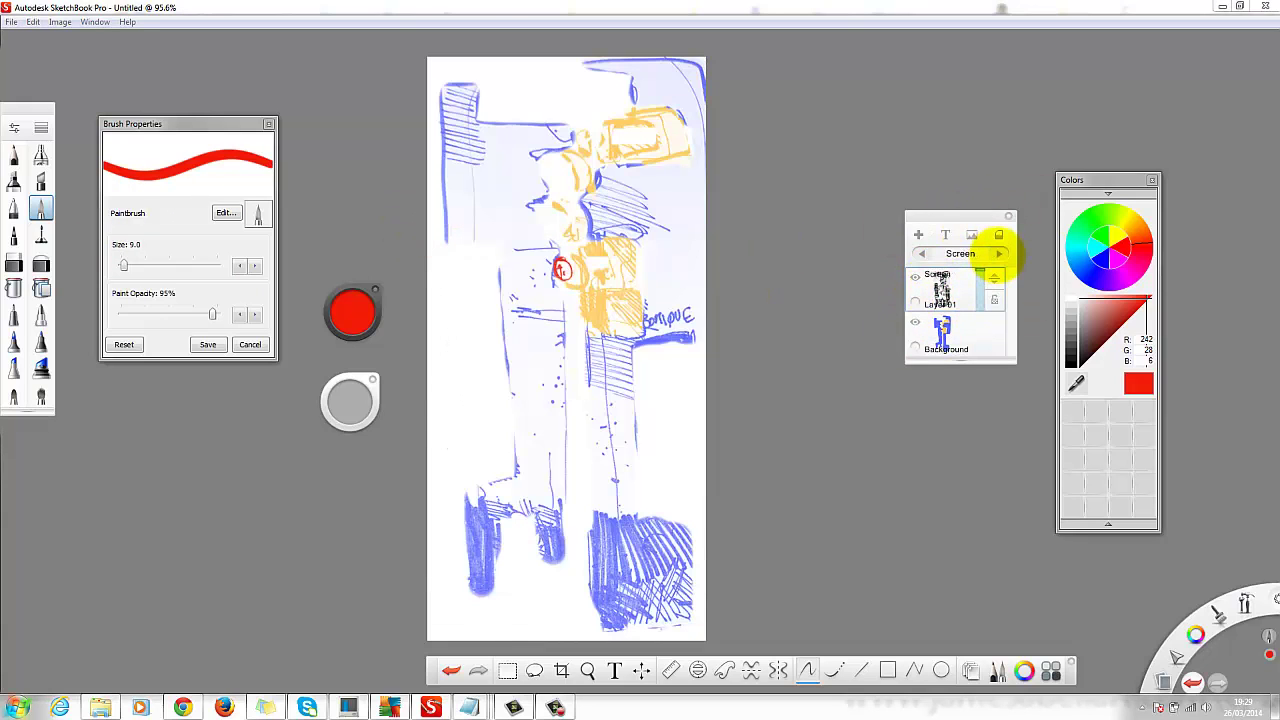
pyautogui.click(998, 253)
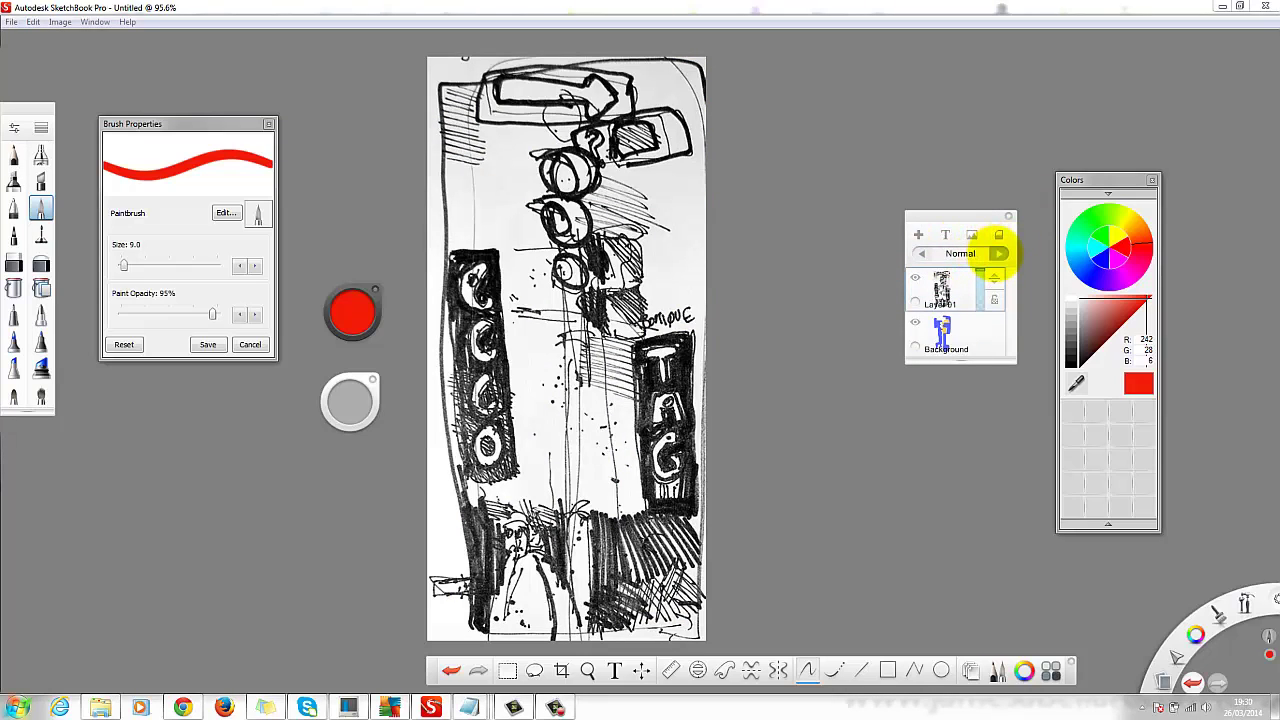
pyautogui.click(998, 253)
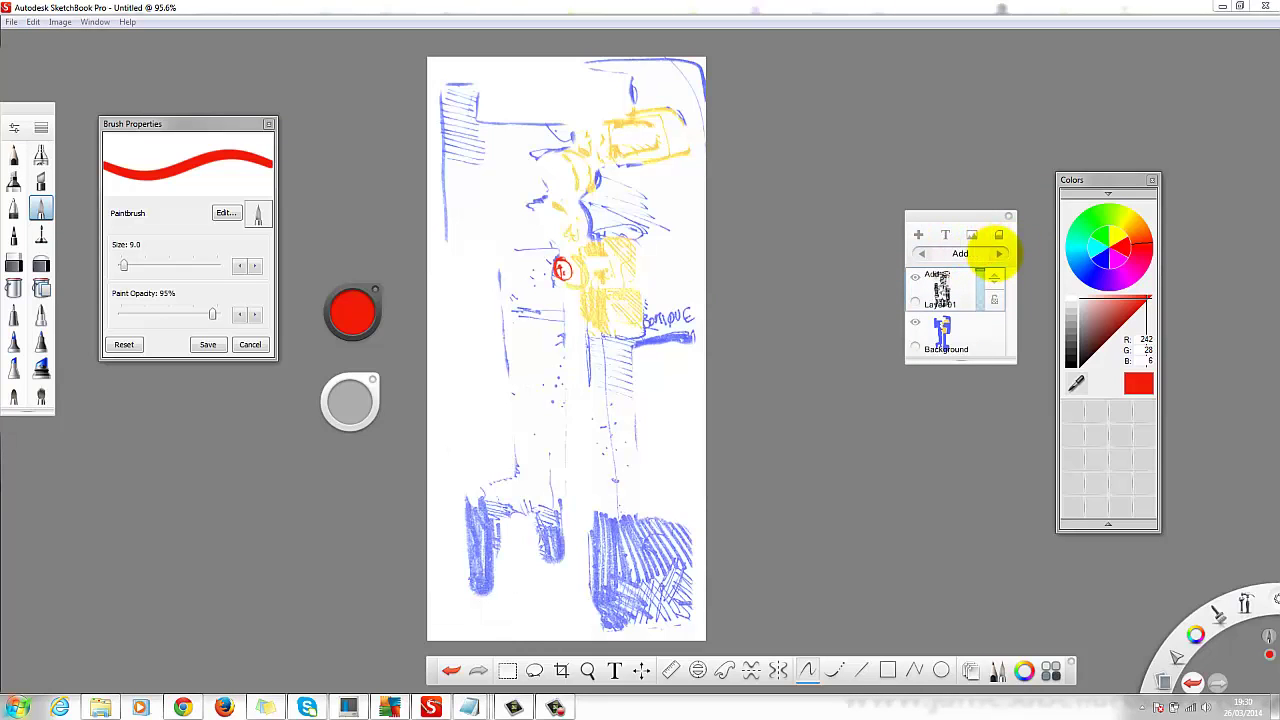
pyautogui.click(998, 253)
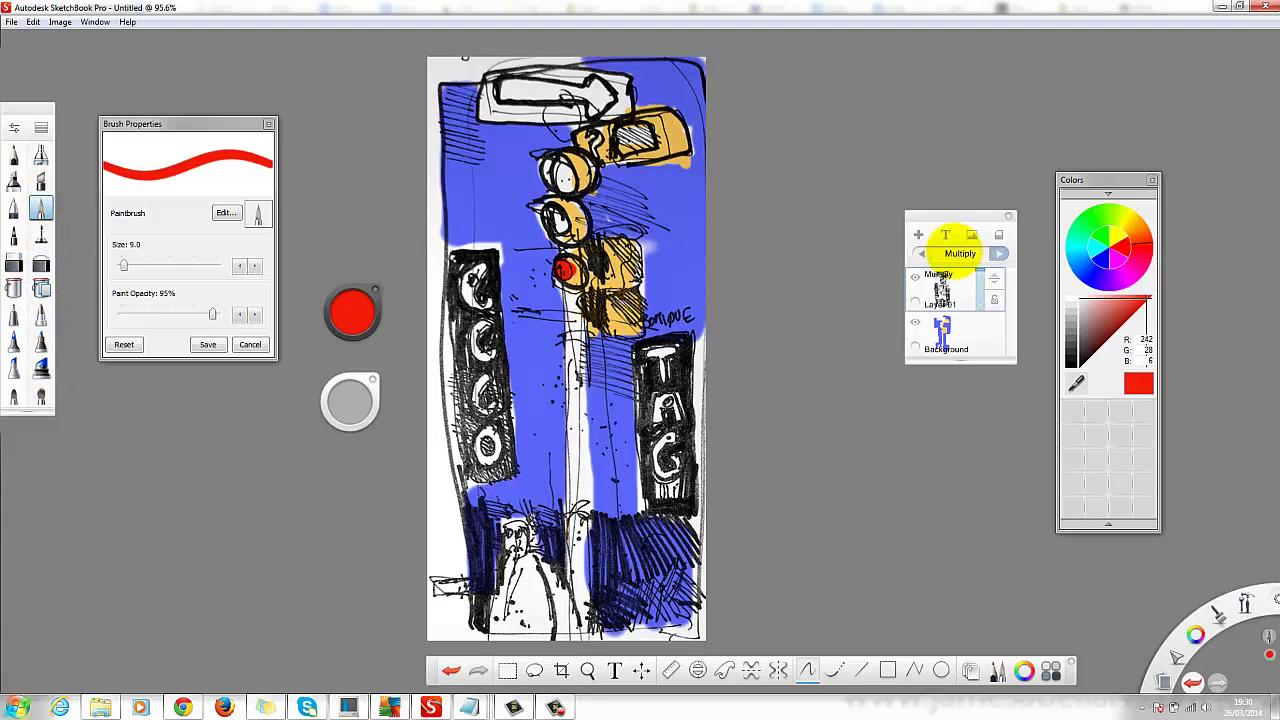
# Sample near-black (RGB 11, 11, 11) from the drawing and darken the edges of both vertical lettered signs on the line art layer.
pyautogui.click(352, 311)
pyautogui.click(360, 330)
pyautogui.moveTo(362, 358)
pyautogui.mouseDown()
pyautogui.moveTo(423, 343)
pyautogui.moveTo(451, 371)
pyautogui.mouseUp()
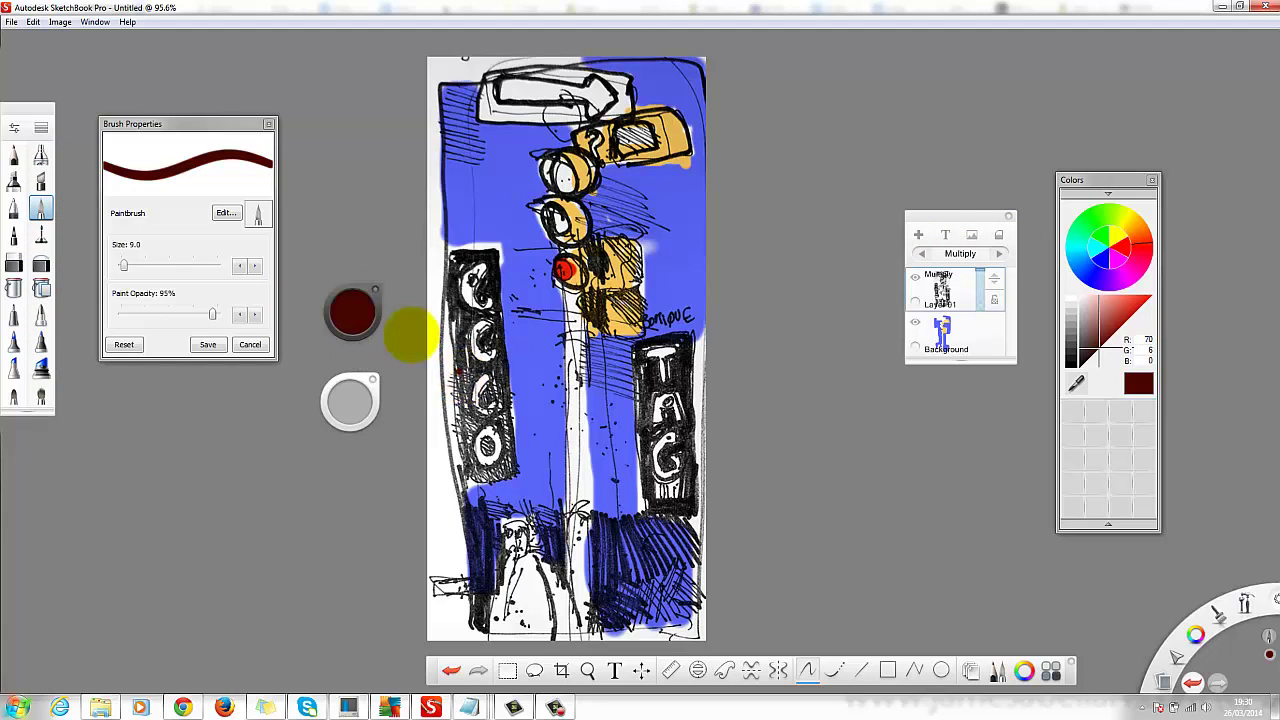
pyautogui.click(352, 311)
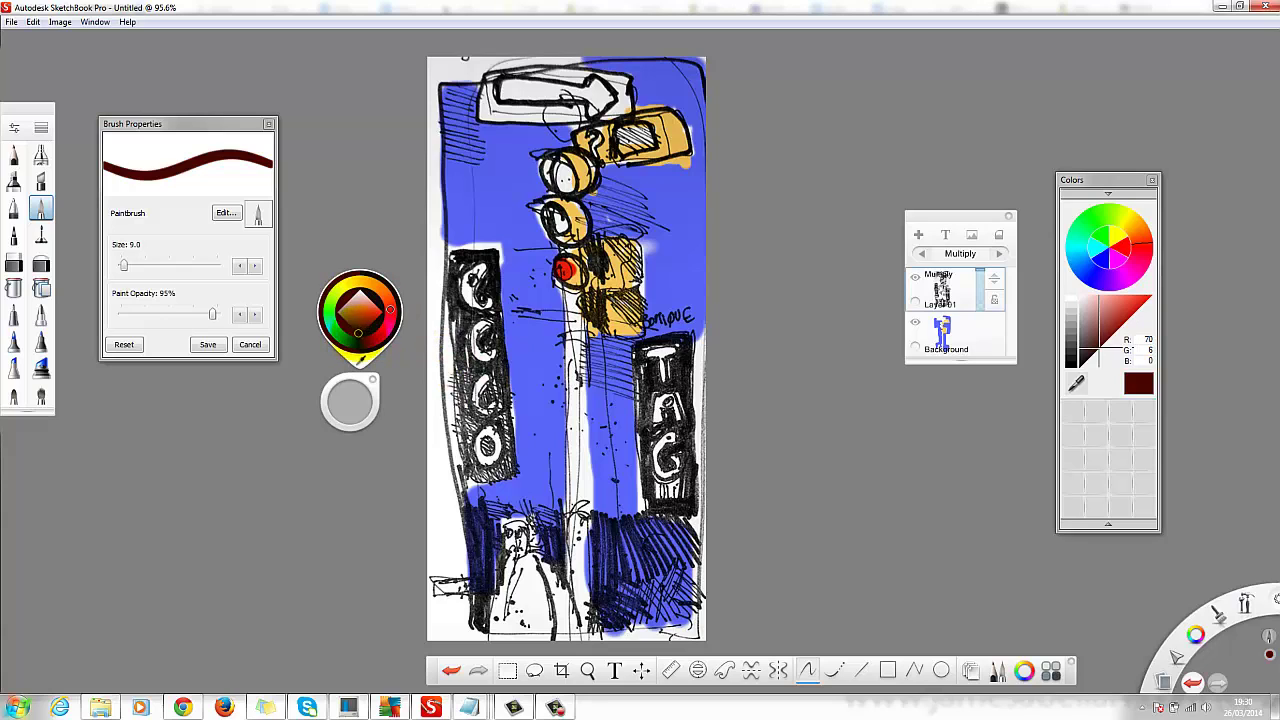
pyautogui.moveTo(358, 358); pyautogui.dragTo(449, 357)
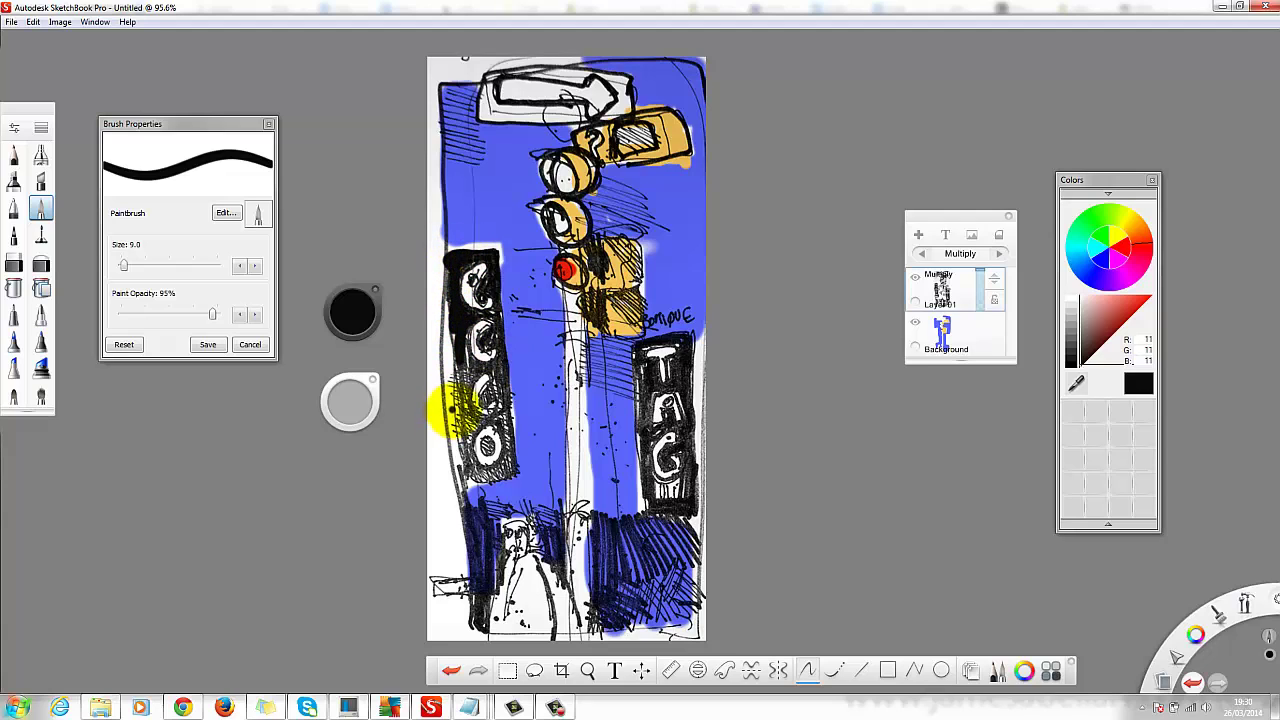
pyautogui.moveTo(706, 364); pyautogui.dragTo(688, 342)
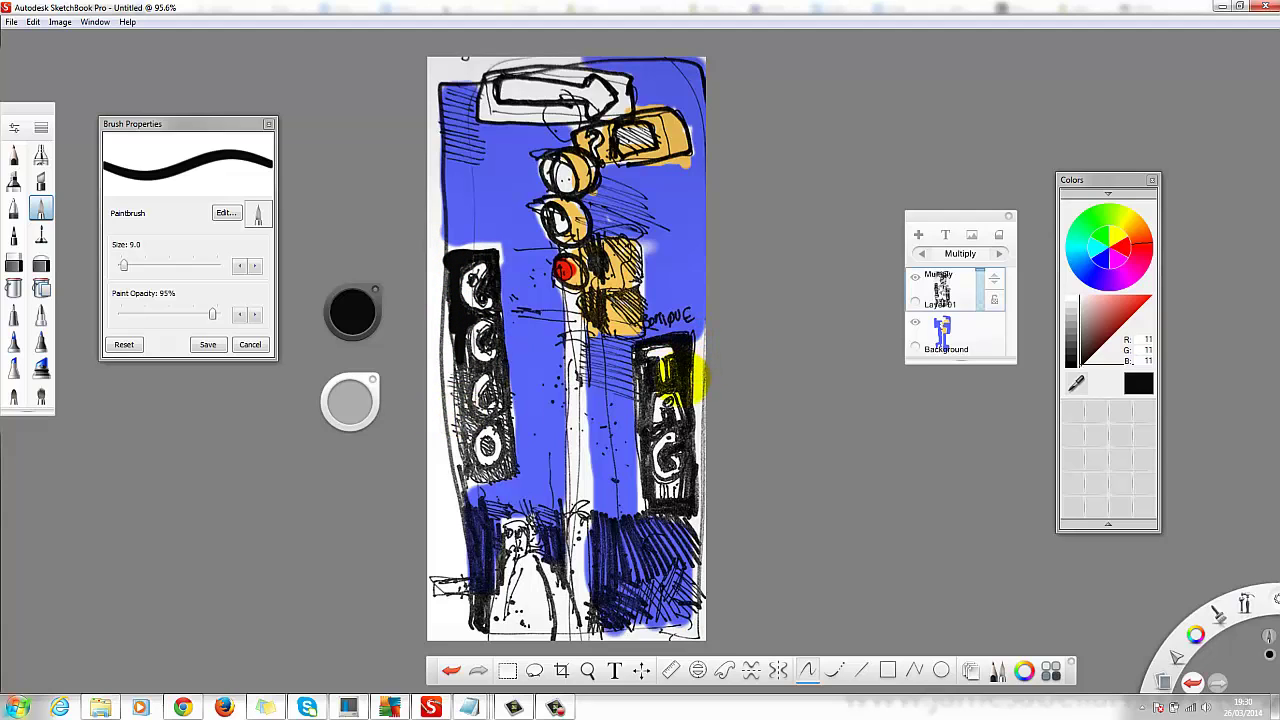
pyautogui.moveTo(700, 400)
pyautogui.mouseDown()
pyautogui.moveTo(703, 471)
pyautogui.moveTo(664, 488)
pyautogui.moveTo(680, 493)
pyautogui.mouseUp()
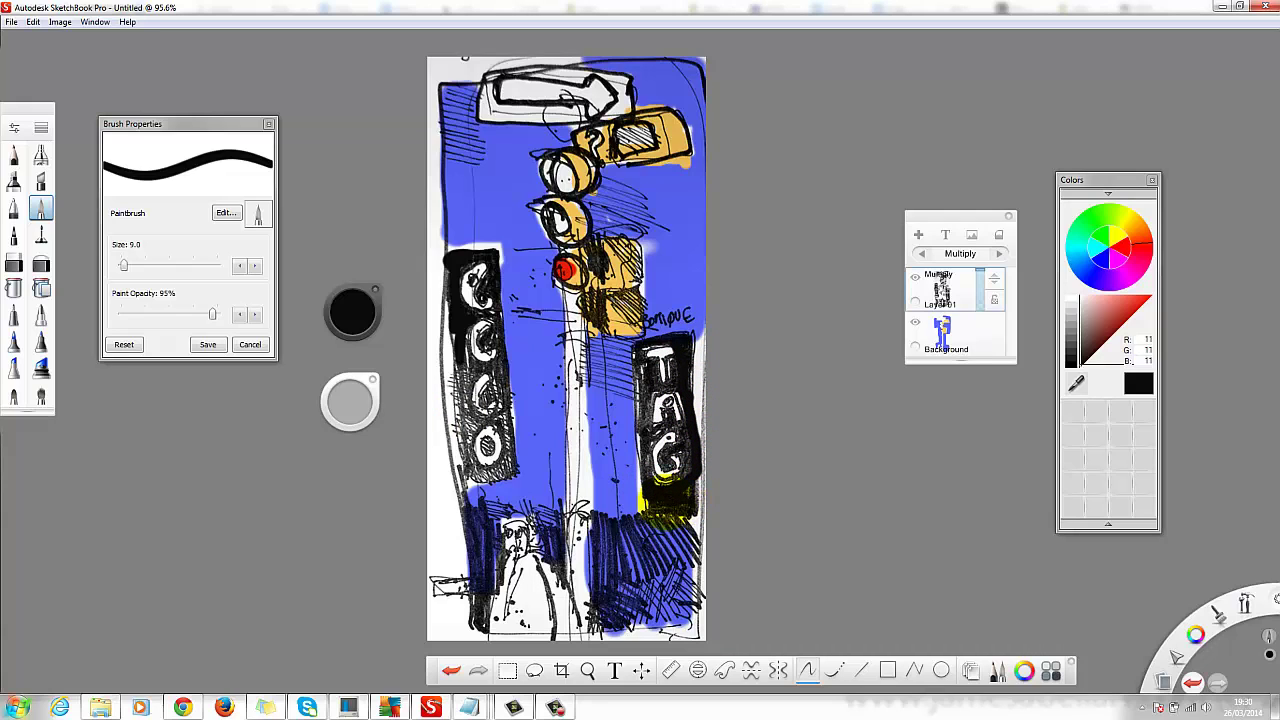
# Paint white (RGB 255, 255, 255) on the middle signal light on the Background layer with the size 9.0 Paintbrush.
pyautogui.click(943, 333)
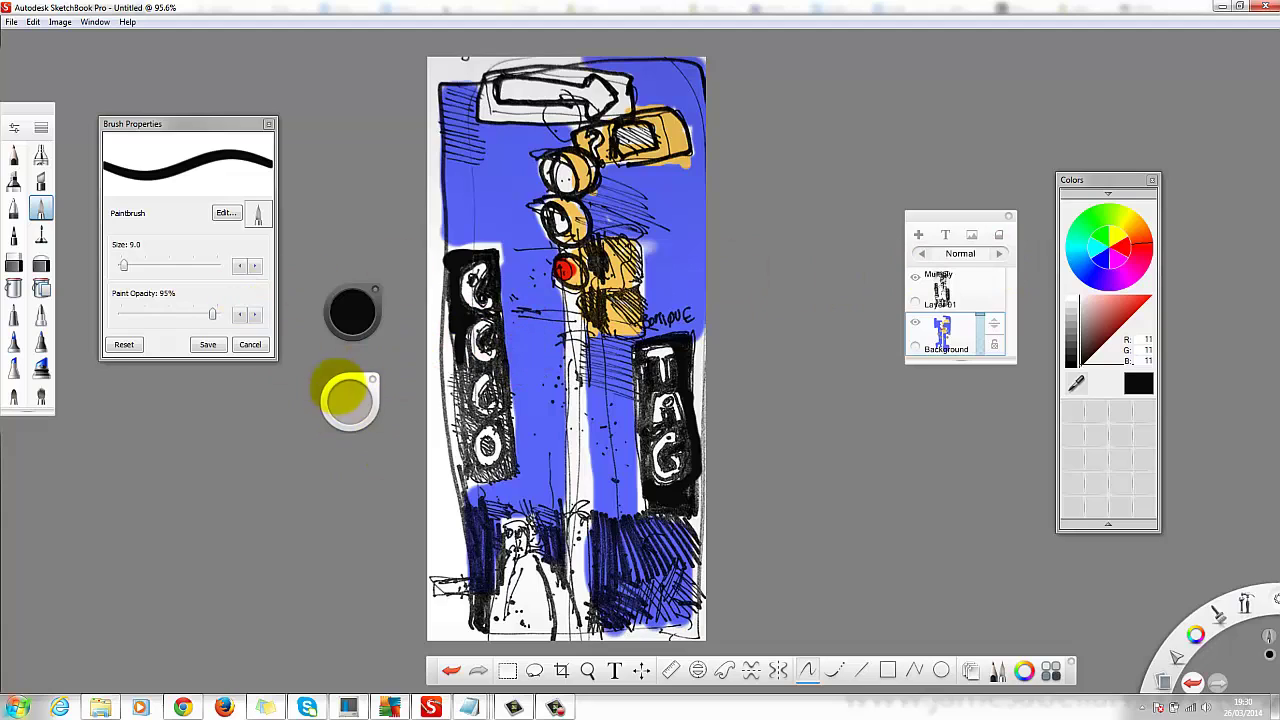
pyautogui.click(352, 312)
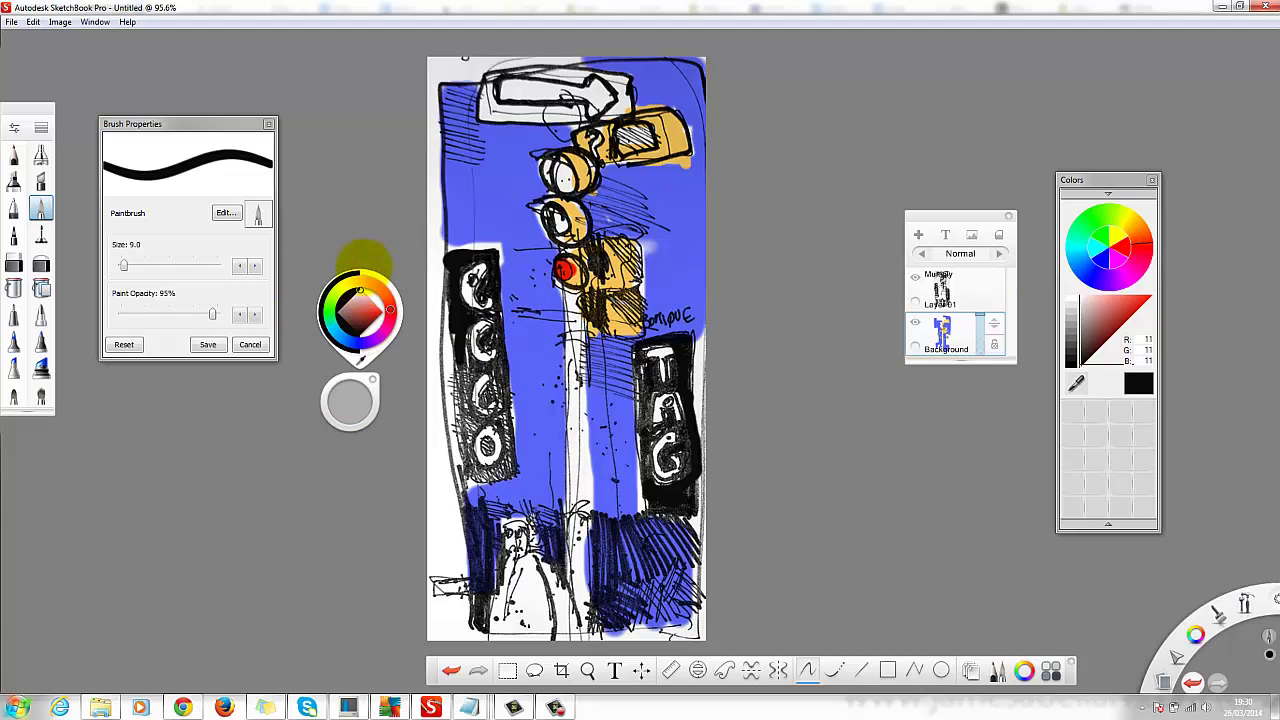
pyautogui.moveTo(364, 249); pyautogui.dragTo(362, 247)
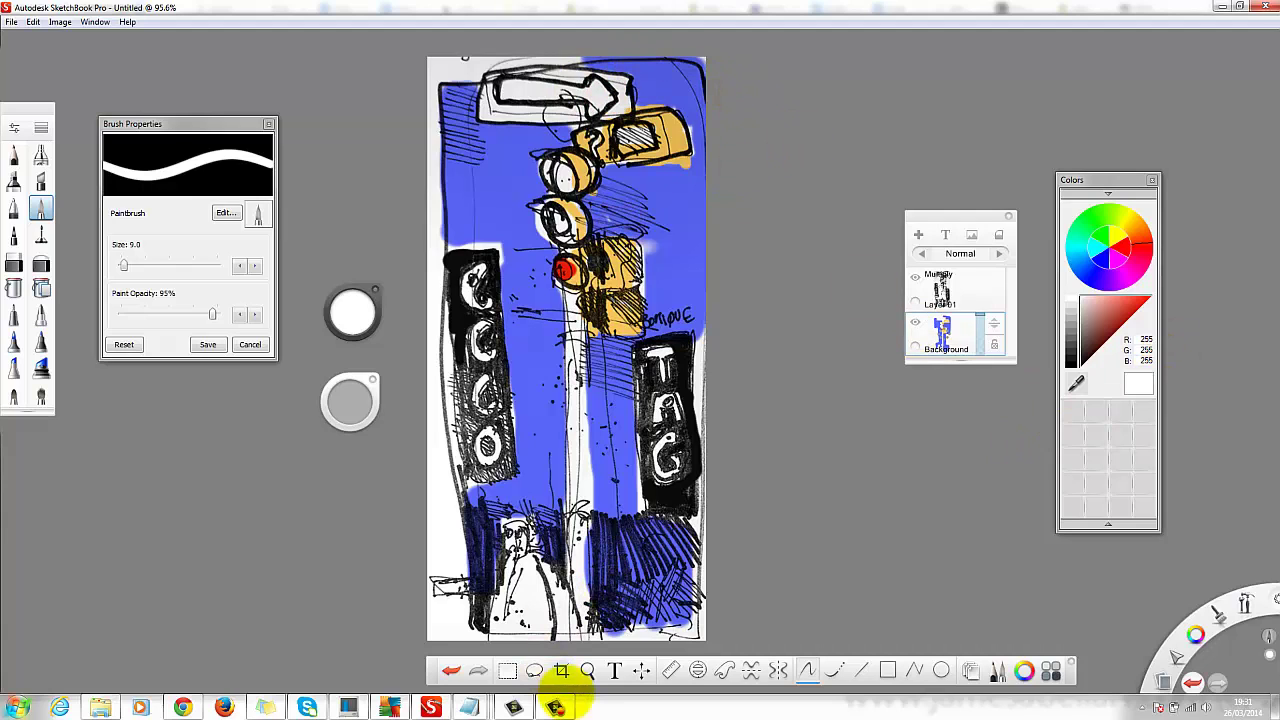
pyautogui.moveTo(556, 708)
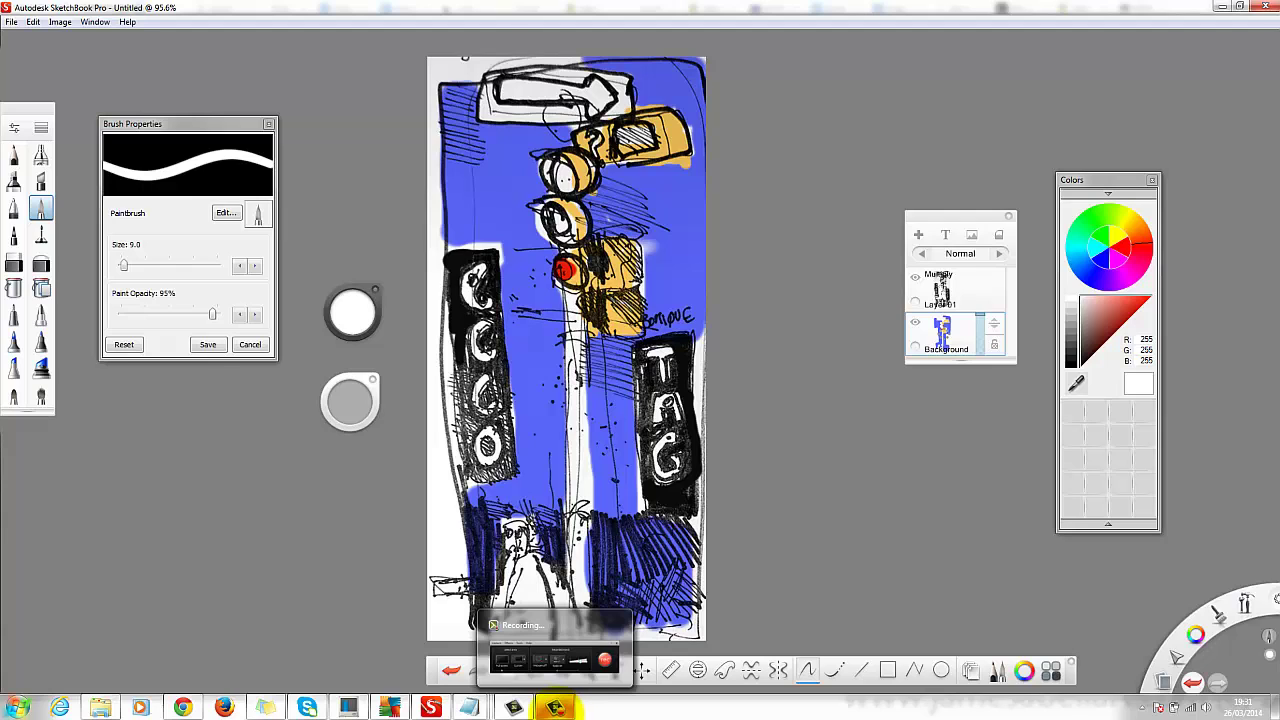
pyautogui.click(556, 708)
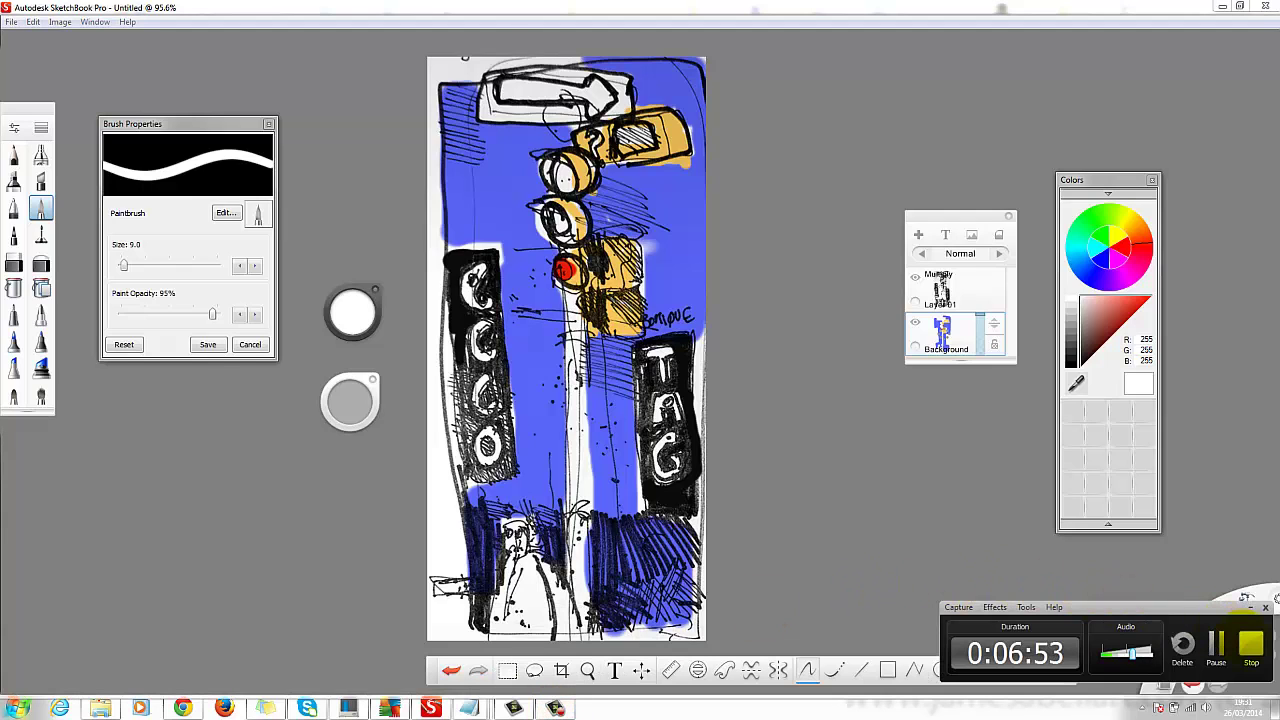